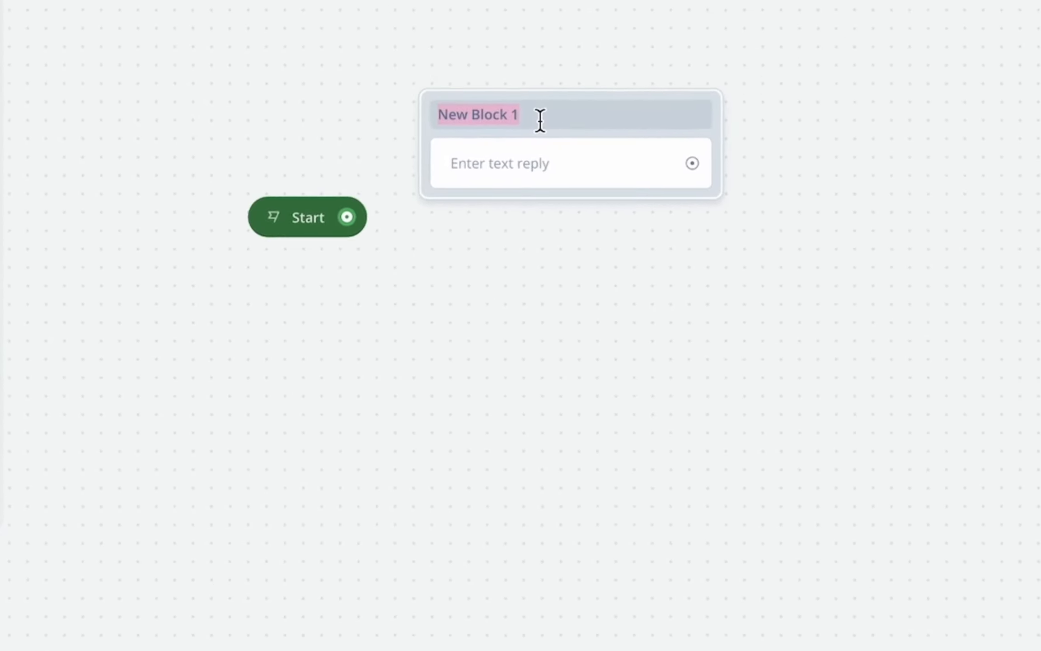
Step: Name the new block "intro" and begin its text reply with a "Hey, I am" greeting followed by the assistant's name
type("intro")
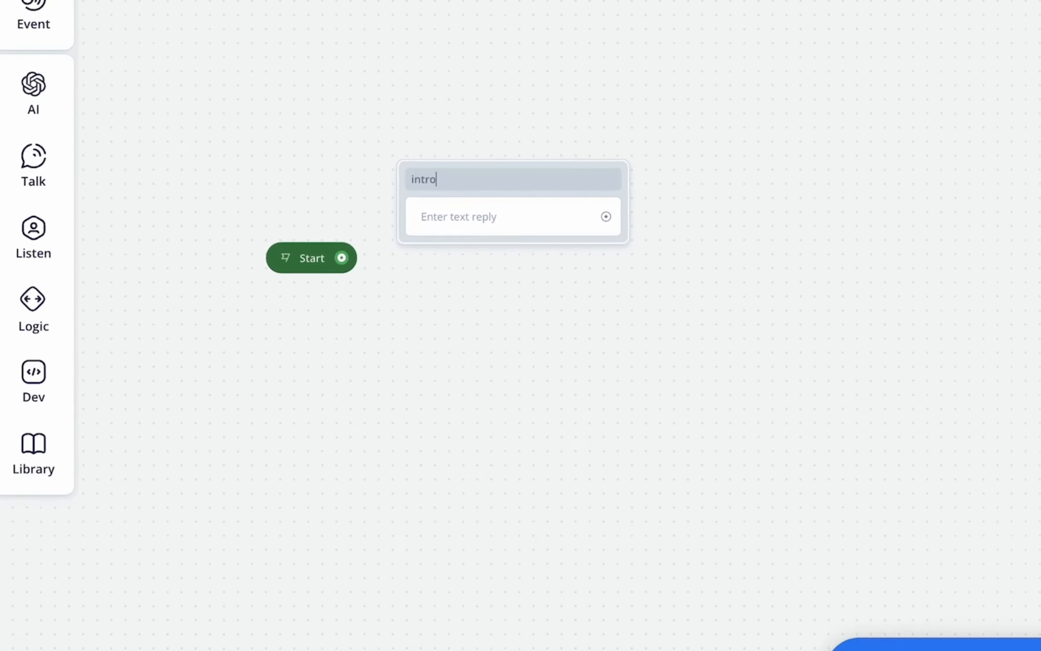
left_click(492, 218)
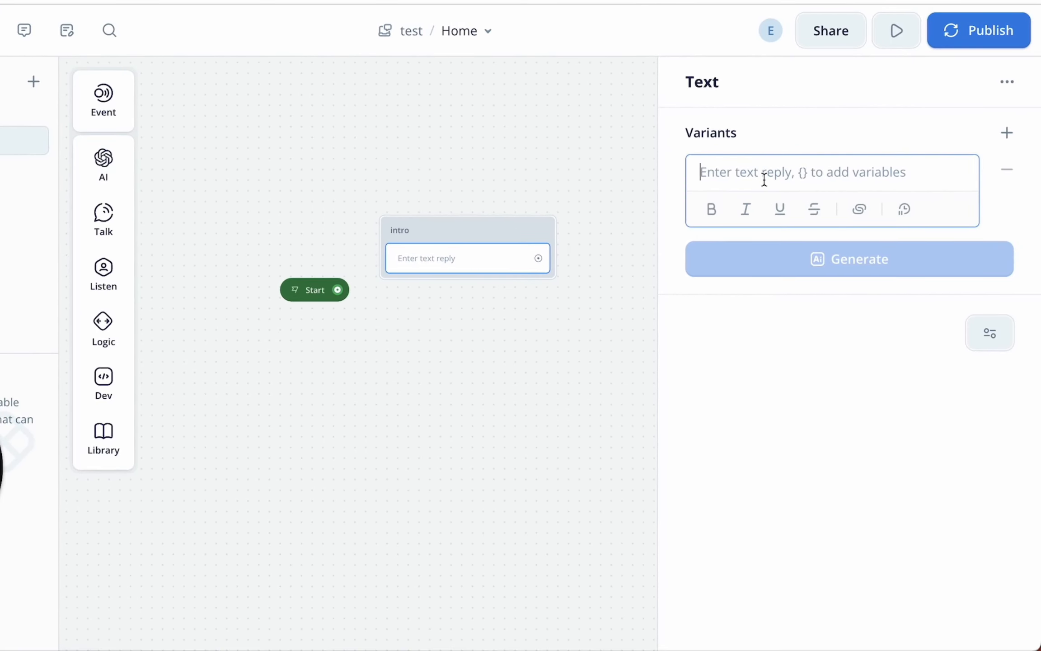
type("Hey,")
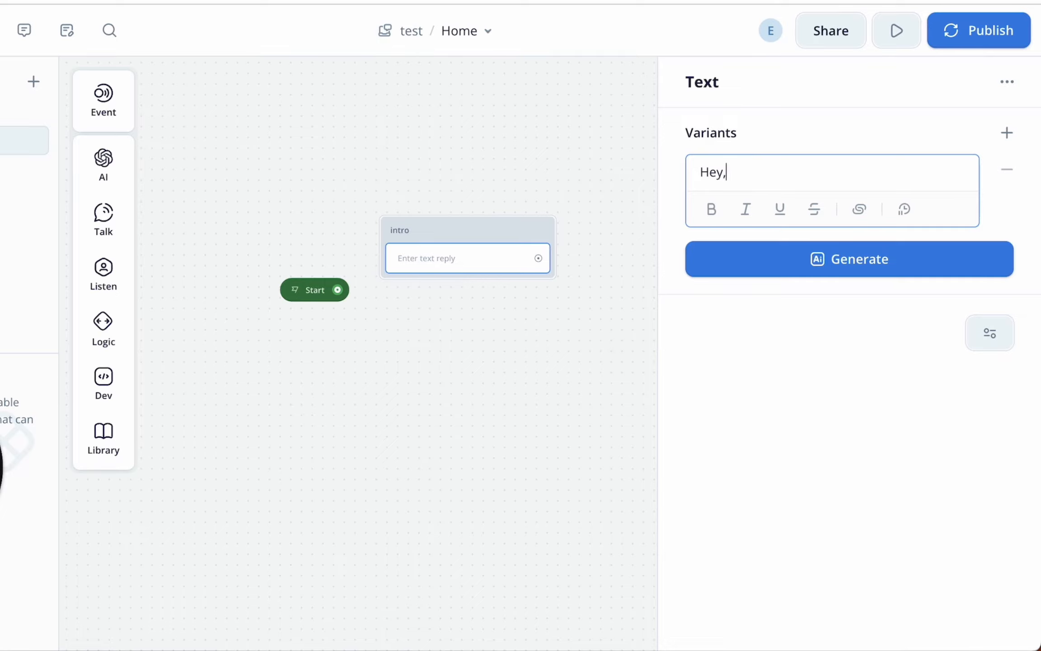
type(" I am")
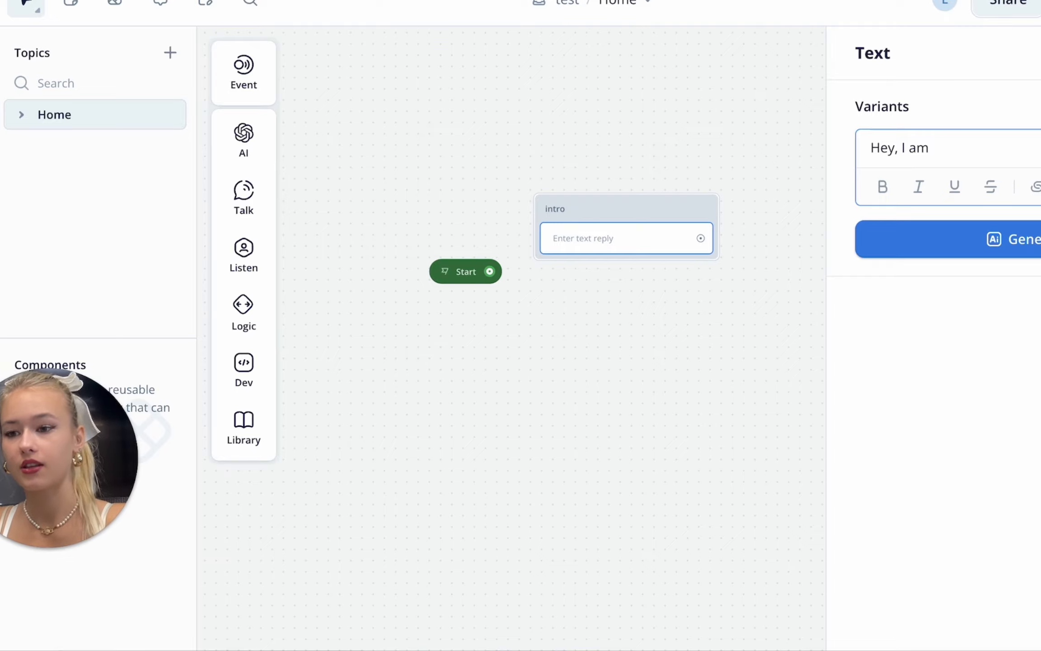
type("Ab")
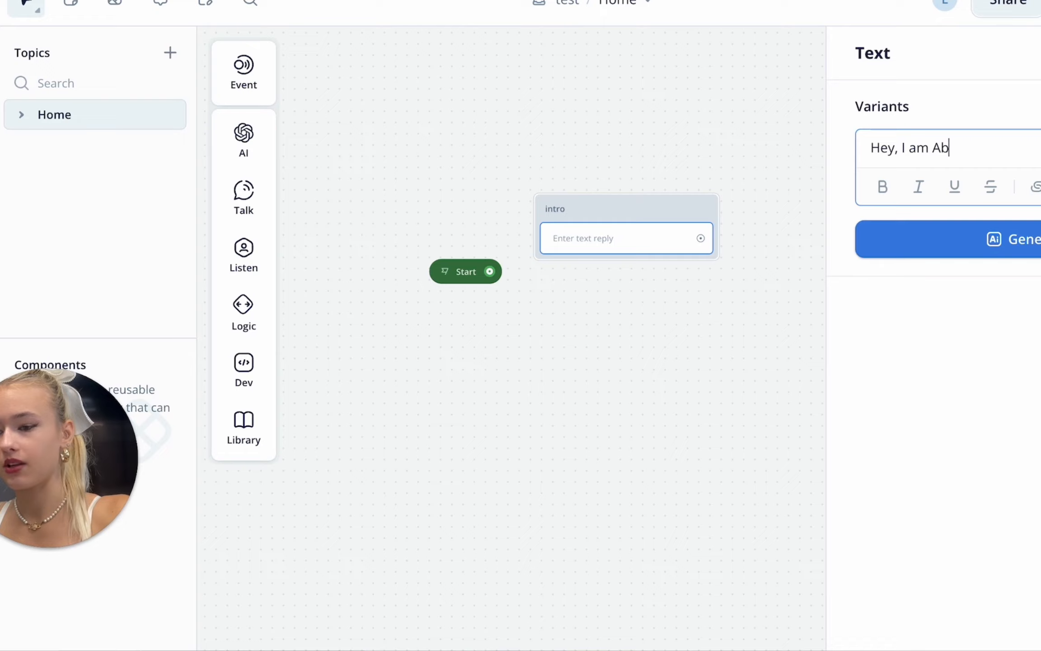
key("BackSpace")
type("ndrea, how")
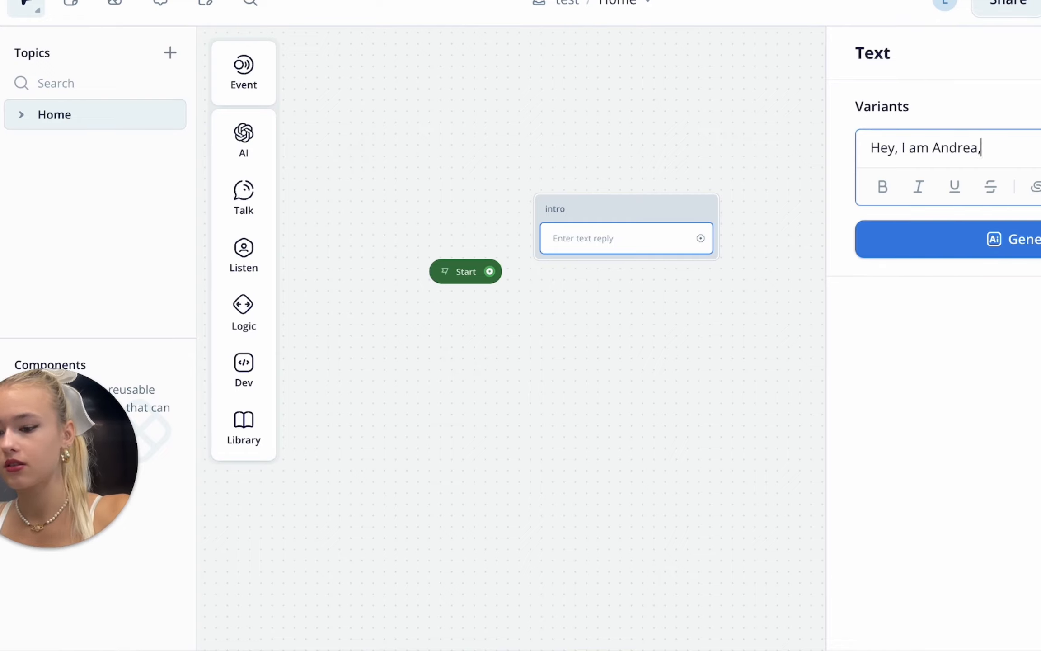
Step: Complete the text reply with "I will be your personal Emirates Air assistant!" after the assistant's name
key("BackSpace")
key("BackSpace")
key("BackSpace")
type("I'")
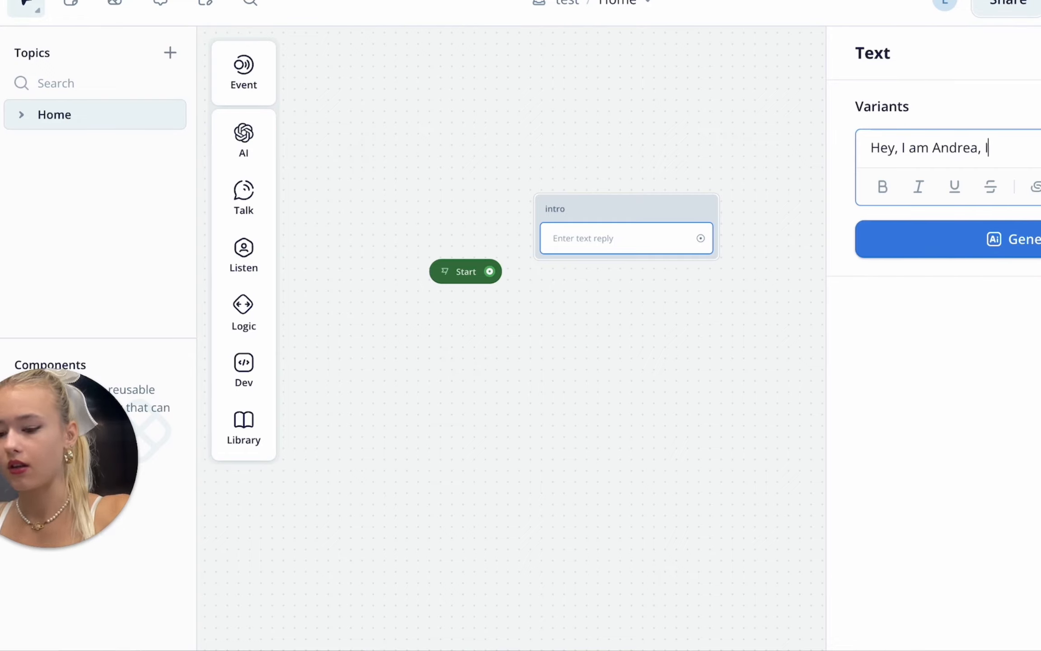
type("m an")
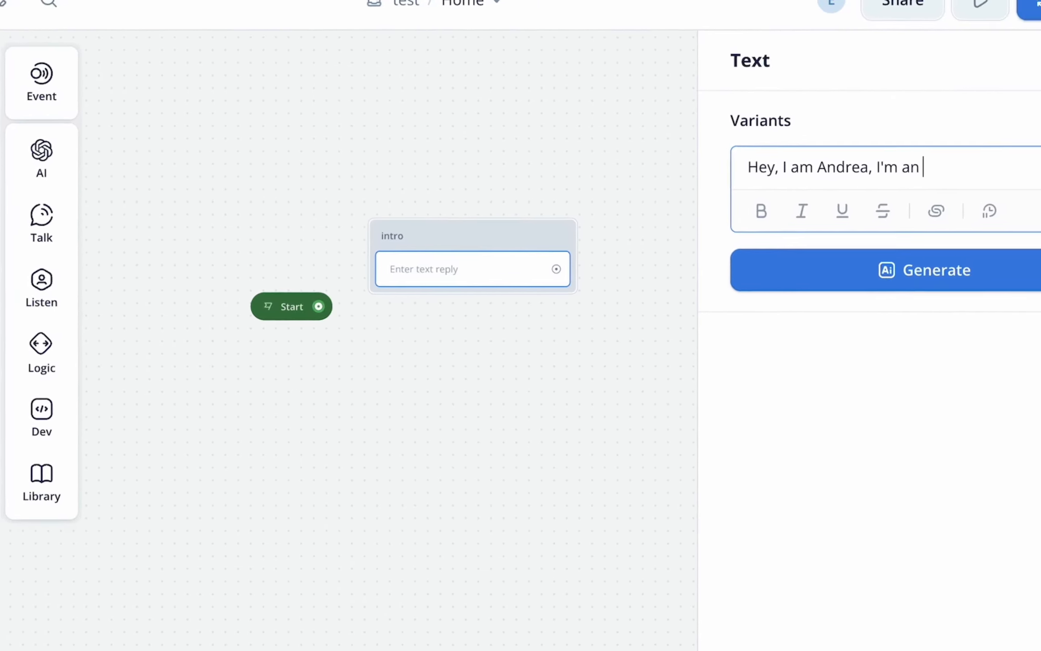
key("BackSpace")
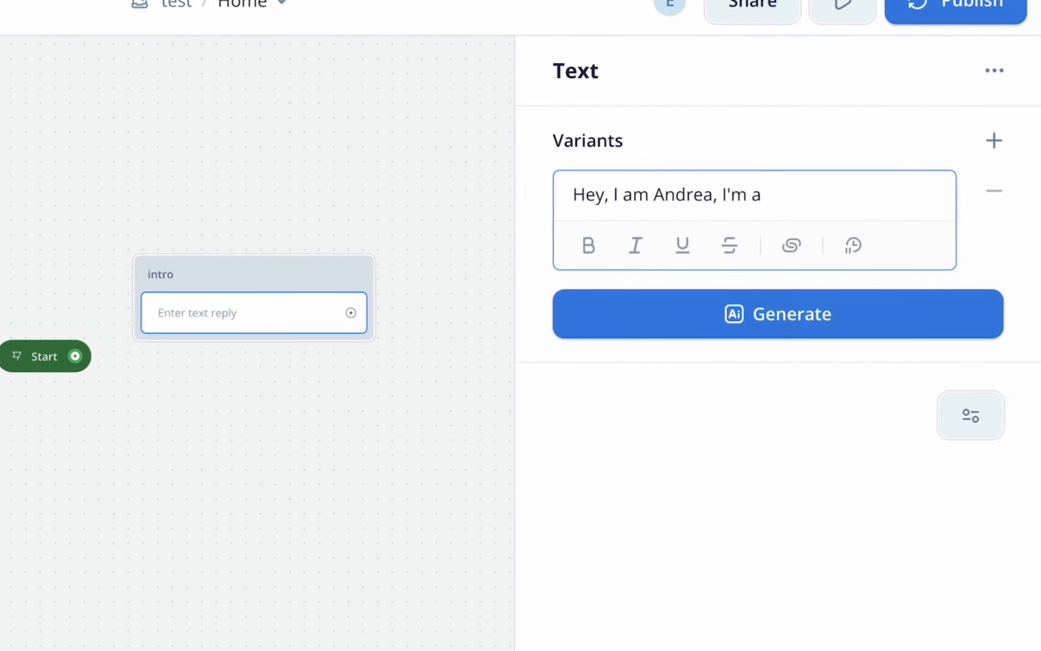
key("BackSpace")
key("BackSpace")
key("BackSpace")
key("BackSpace")
type("will ")
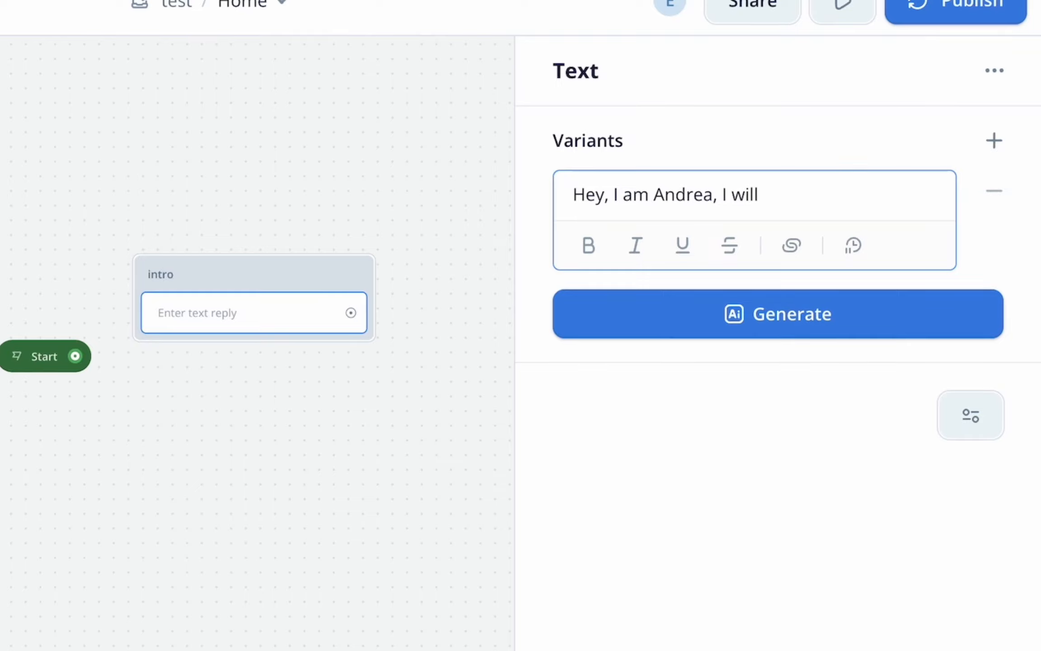
type("be your person")
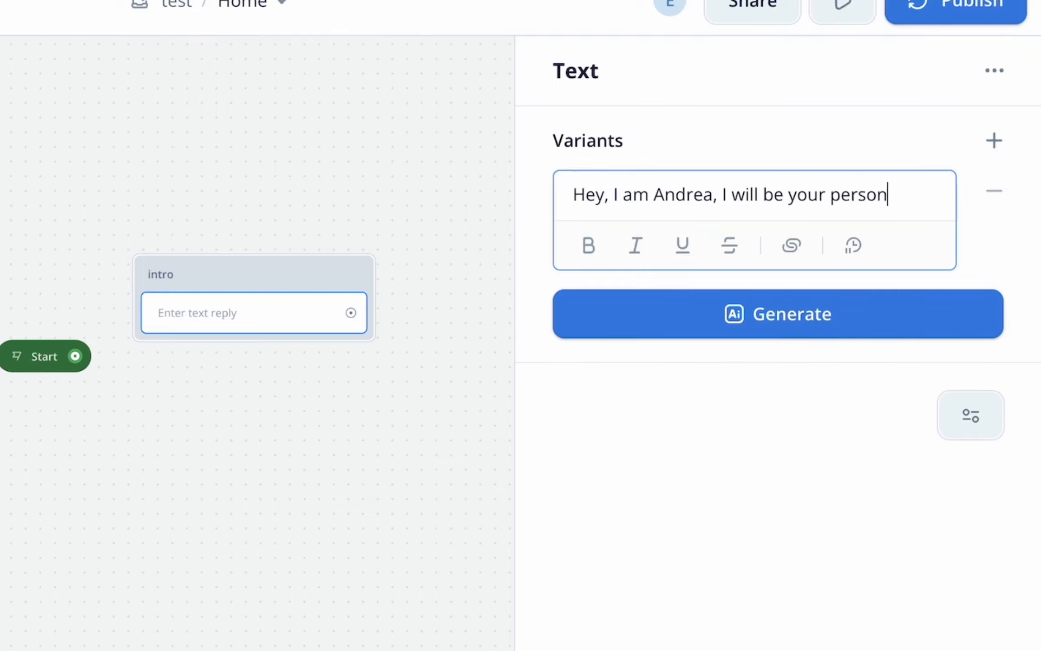
type("al Emirates ")
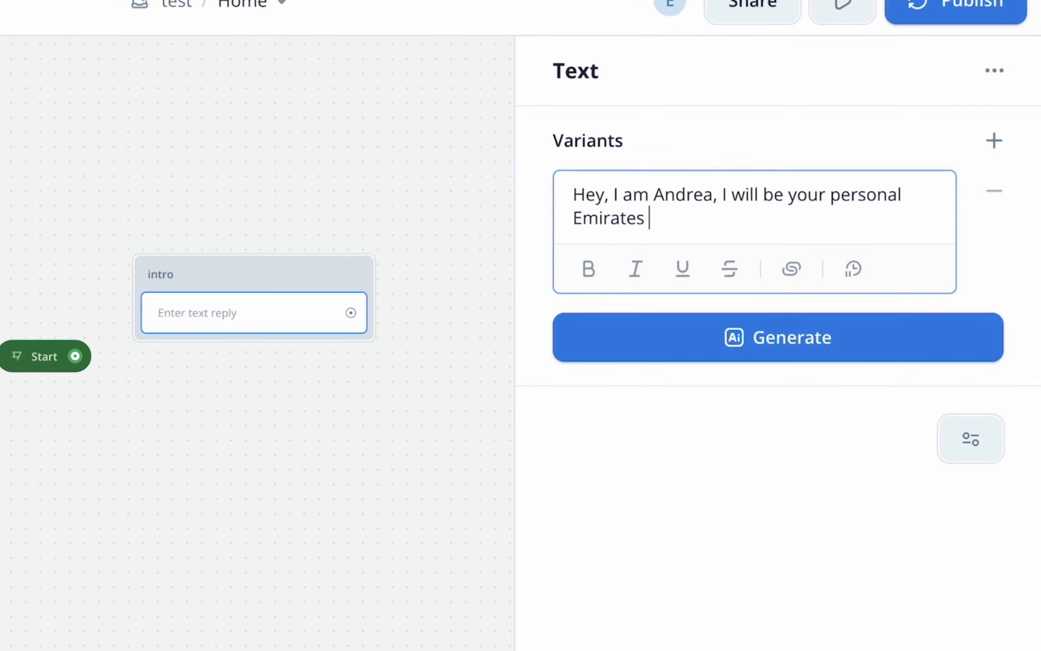
type("Air assistant!")
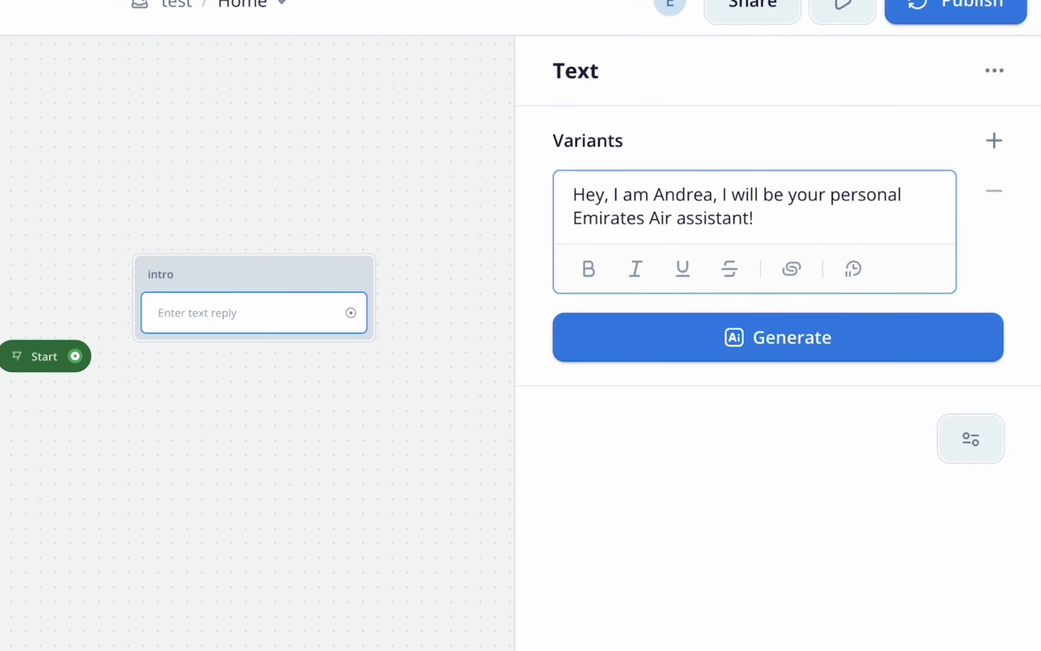
Step: Add an airplane emoji, found by searching for "air", to the end of the greeting reply
key("ctrl+super+space")
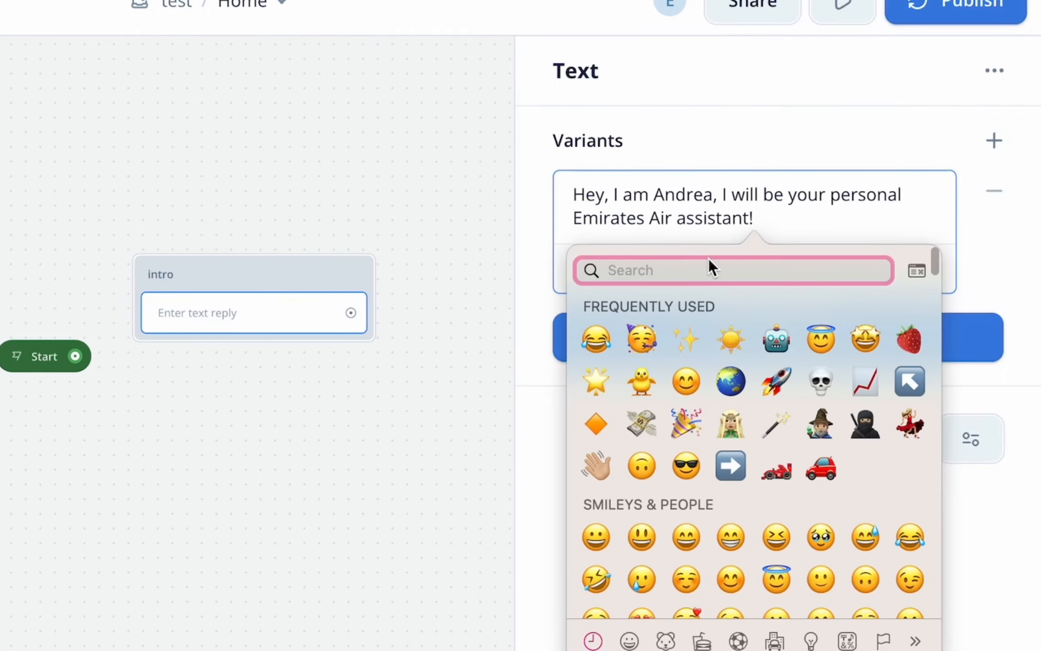
type("air")
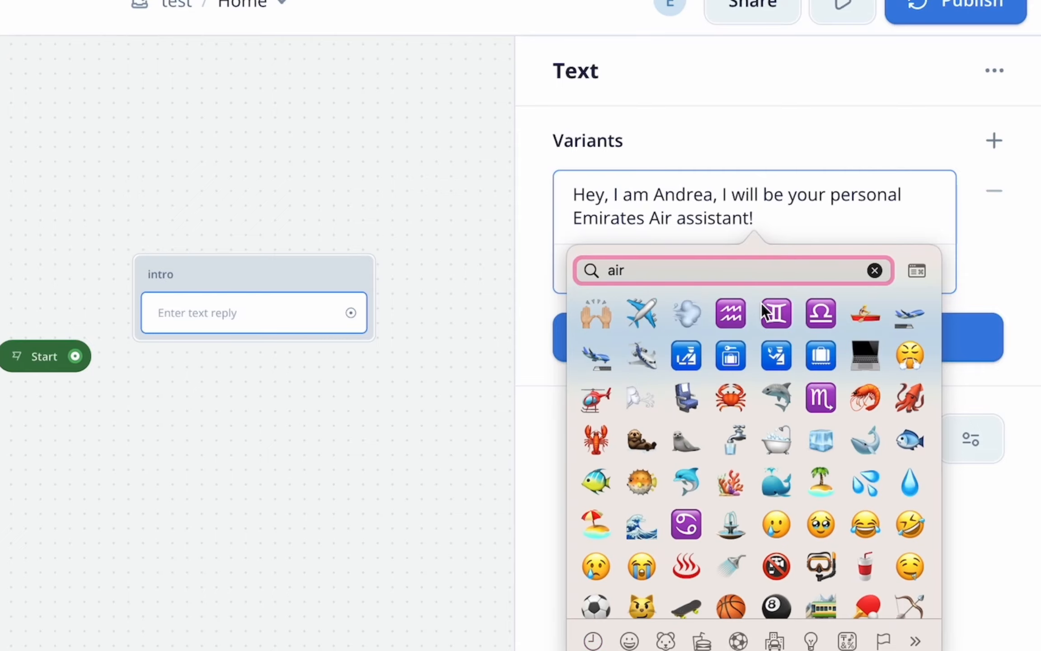
left_click(647, 316)
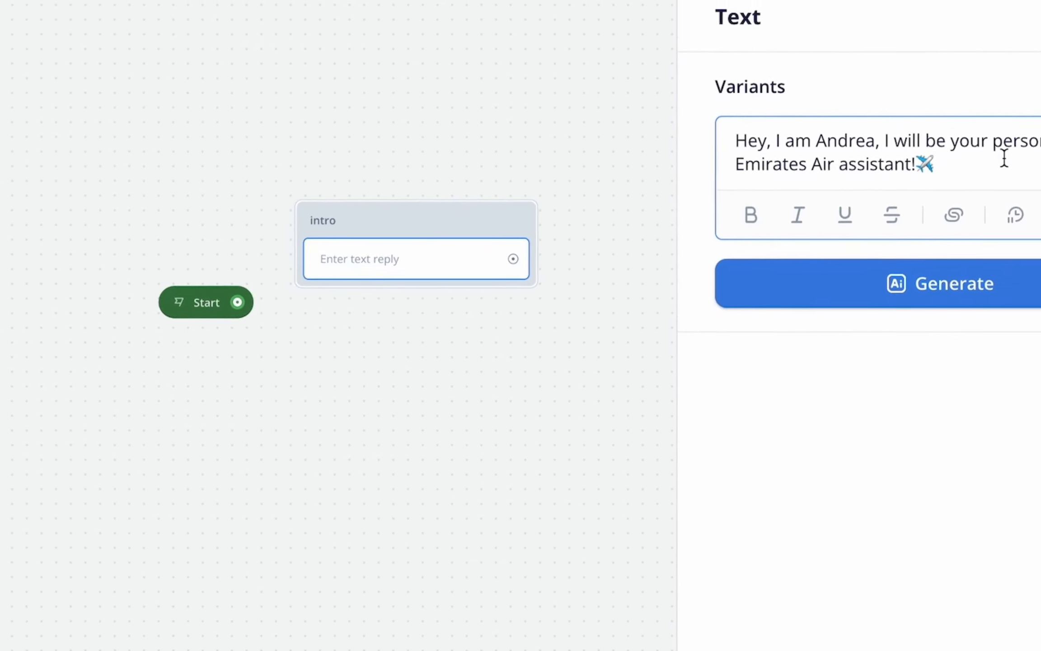
Step: Generate 5 variants of the greeting reply and review their wording
mouse_move(1026, 252)
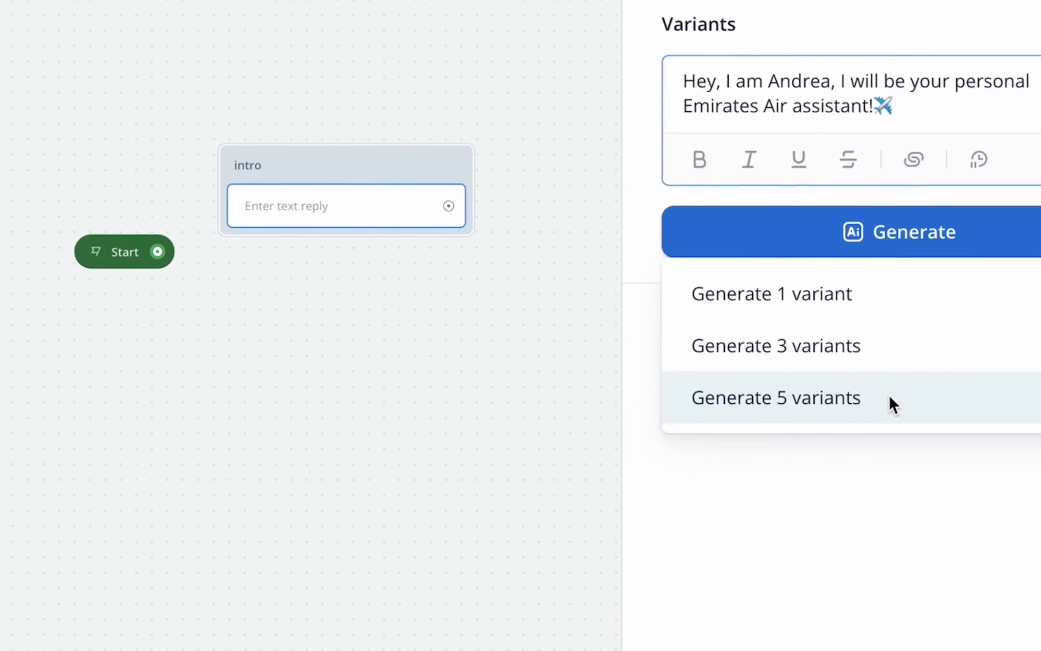
left_click(888, 397)
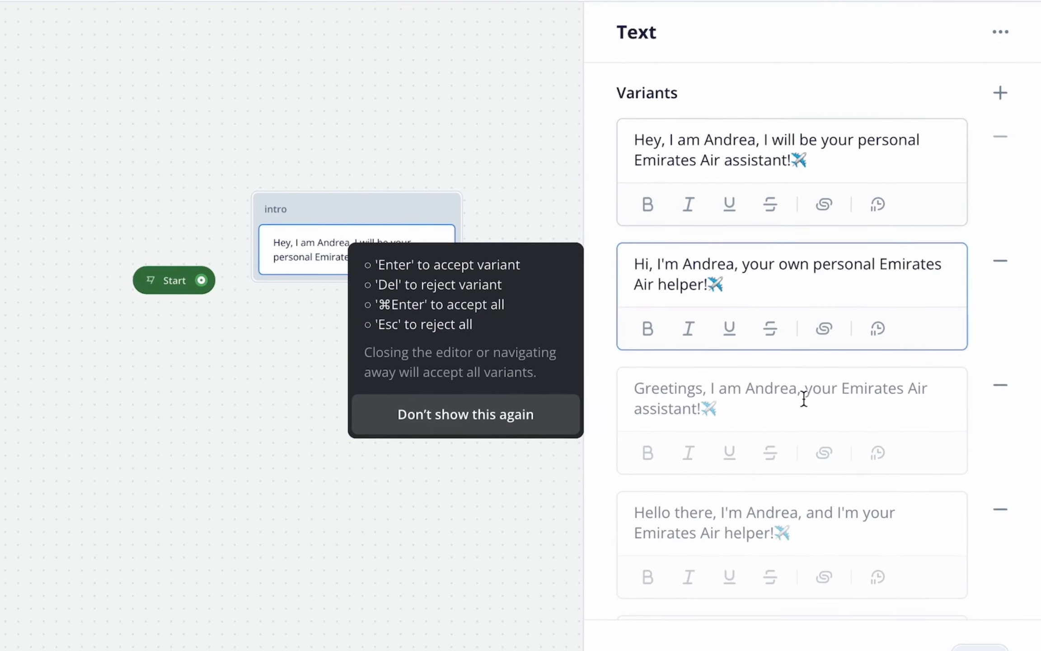
scroll(881, 213, "down", 10)
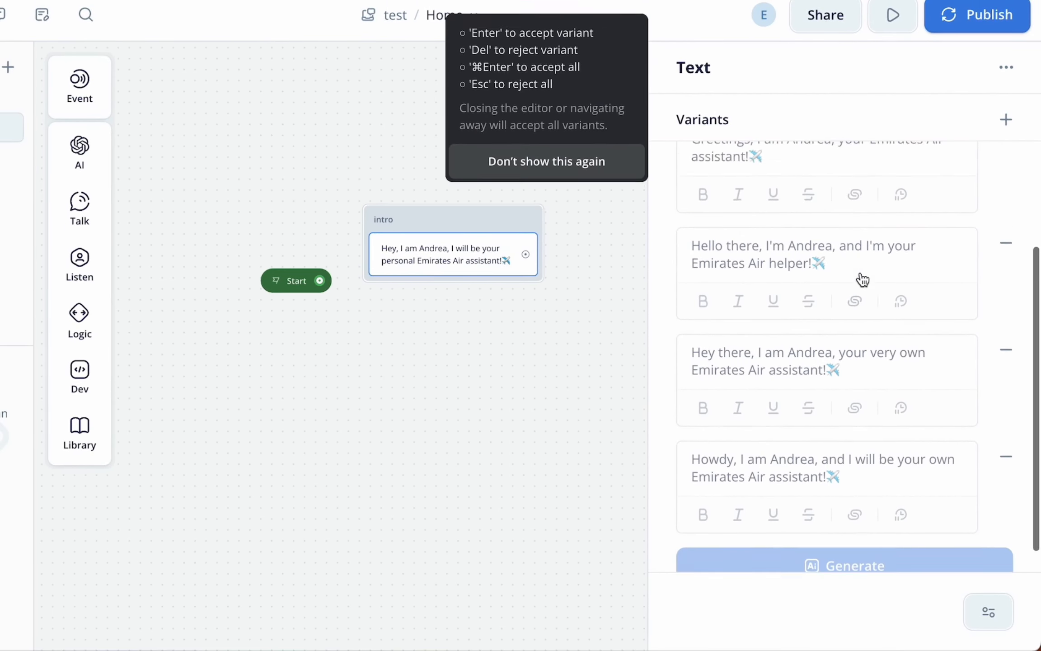
scroll(861, 279, "up", 5)
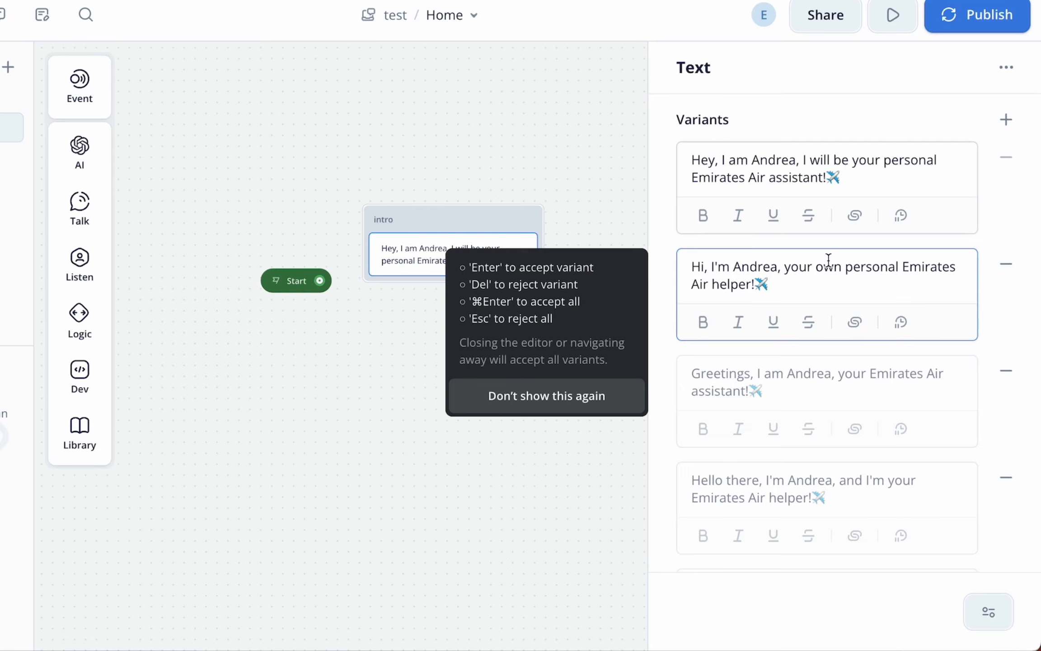
scroll(841, 269, "down", 6)
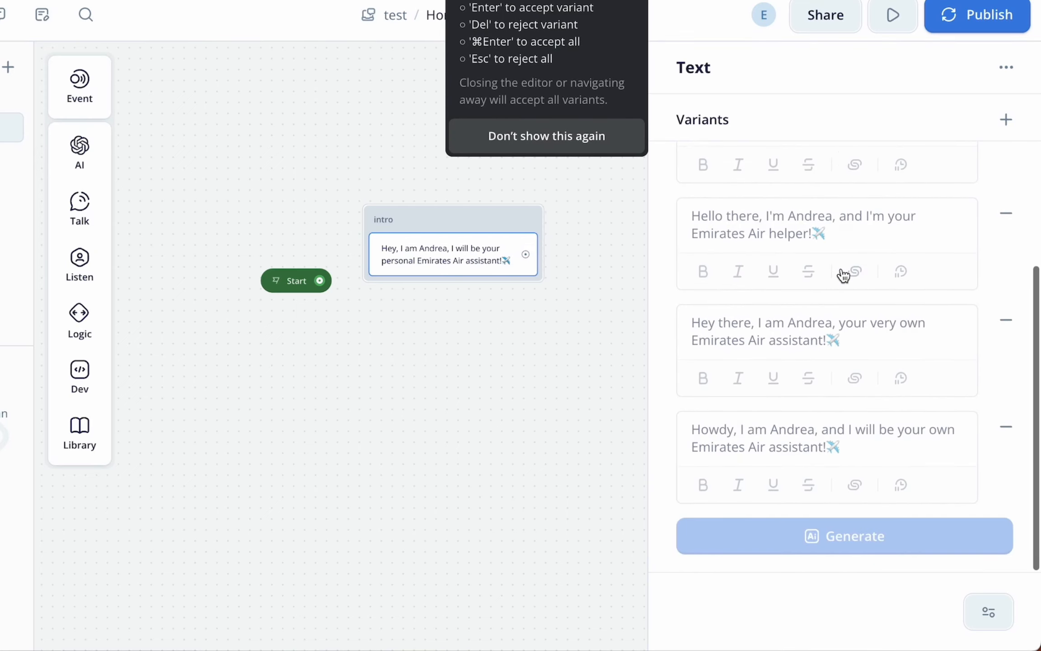
scroll(843, 274, "up", 6)
scroll(864, 345, "down", 6)
scroll(786, 165, "up", 6)
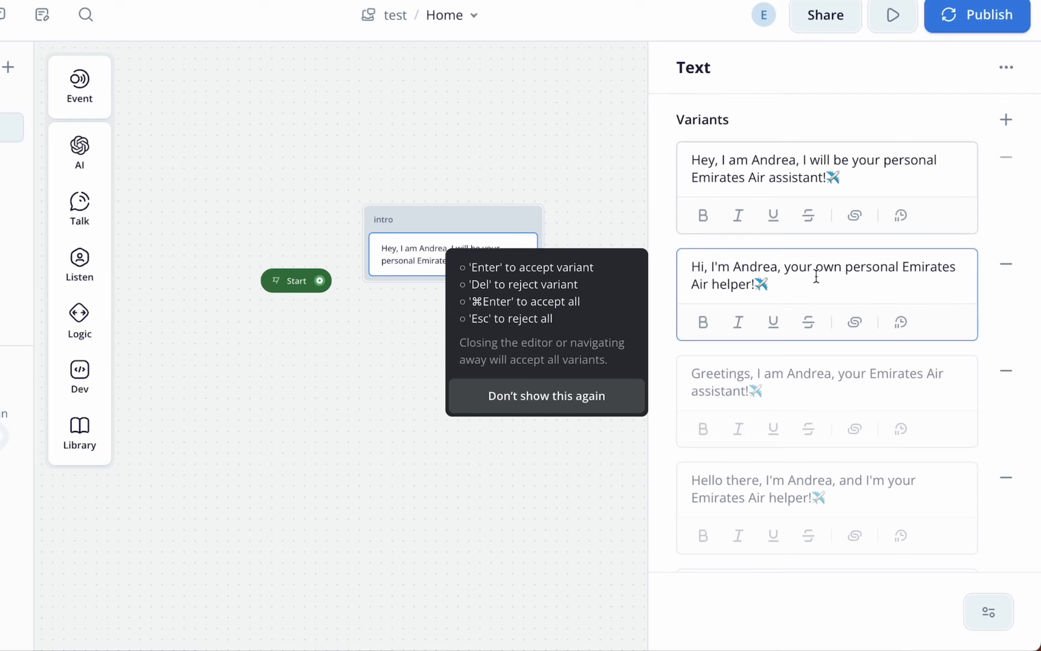
scroll(948, 283, "down", 1)
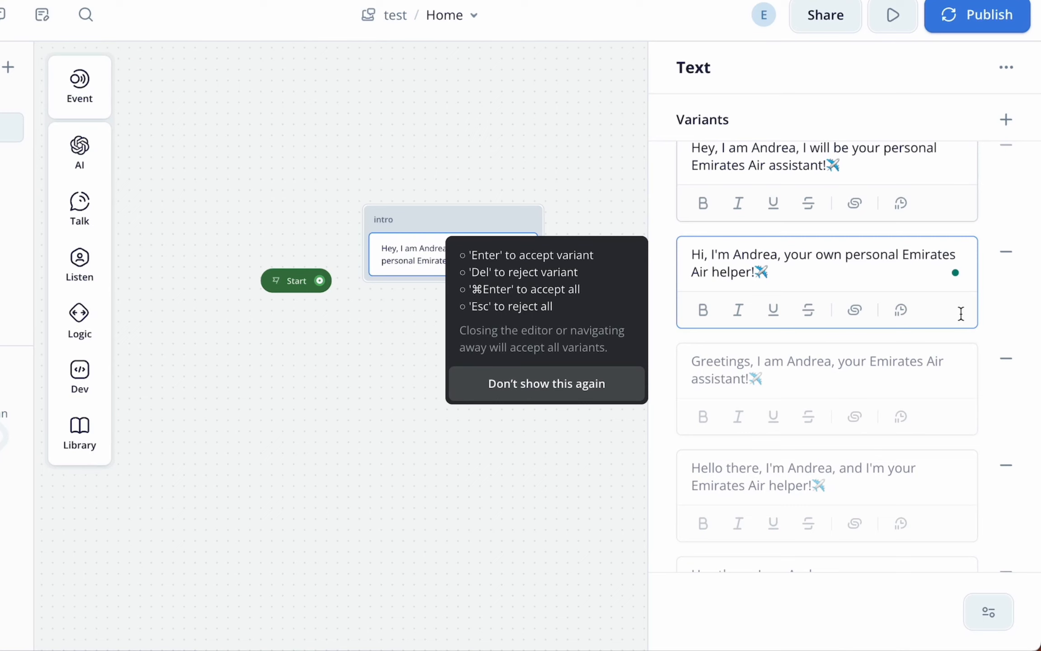
Step: Accept all five generated greeting variants one by one and close the text editor
key("Return")
scroll(961, 311, "down", 3)
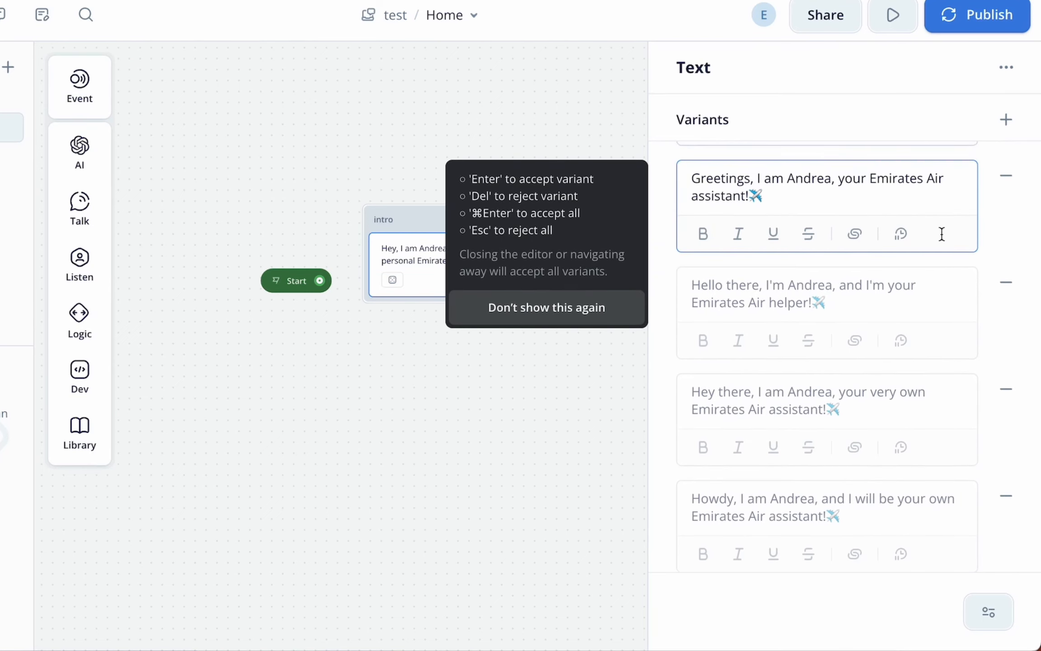
key("Return")
scroll(941, 232, "down", 2)
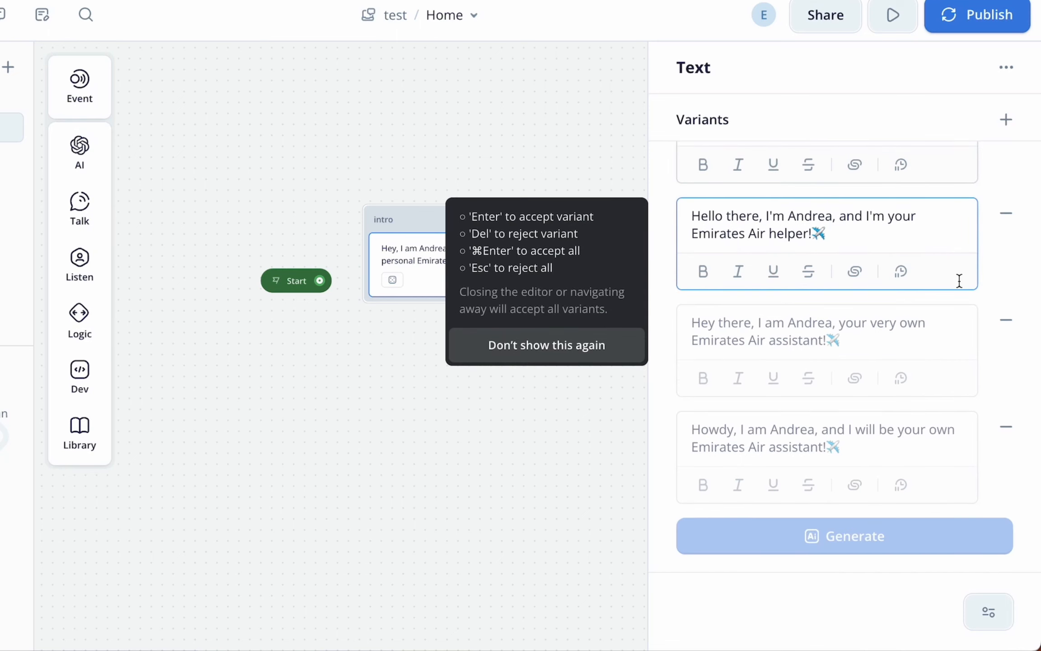
key("Return")
scroll(917, 449, "down", 2)
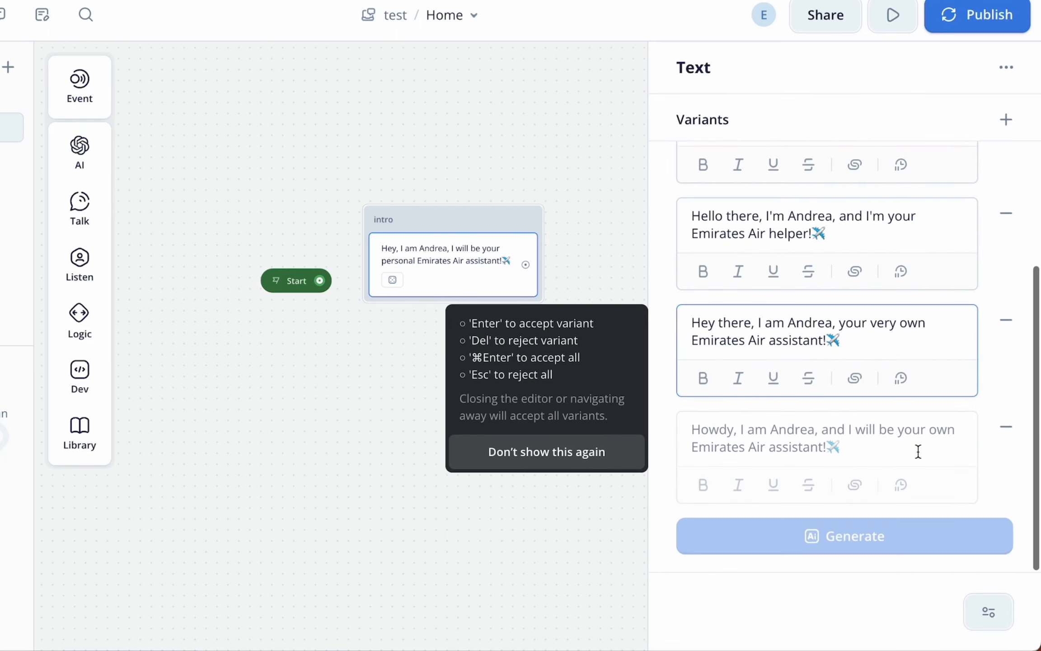
key("Return")
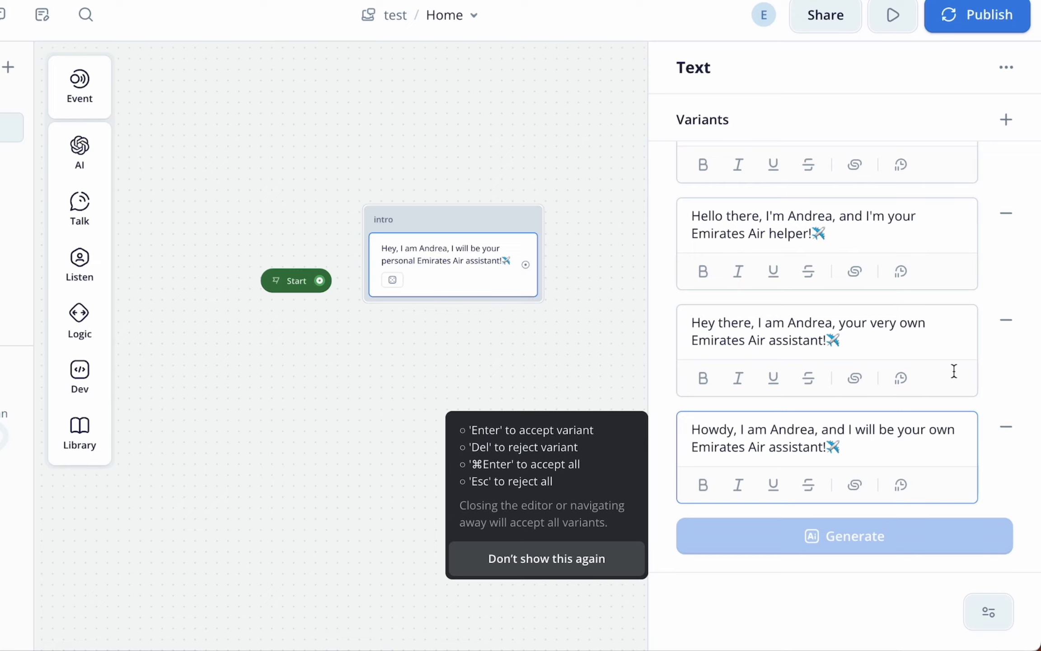
key("Return")
scroll(941, 351, "up", 5)
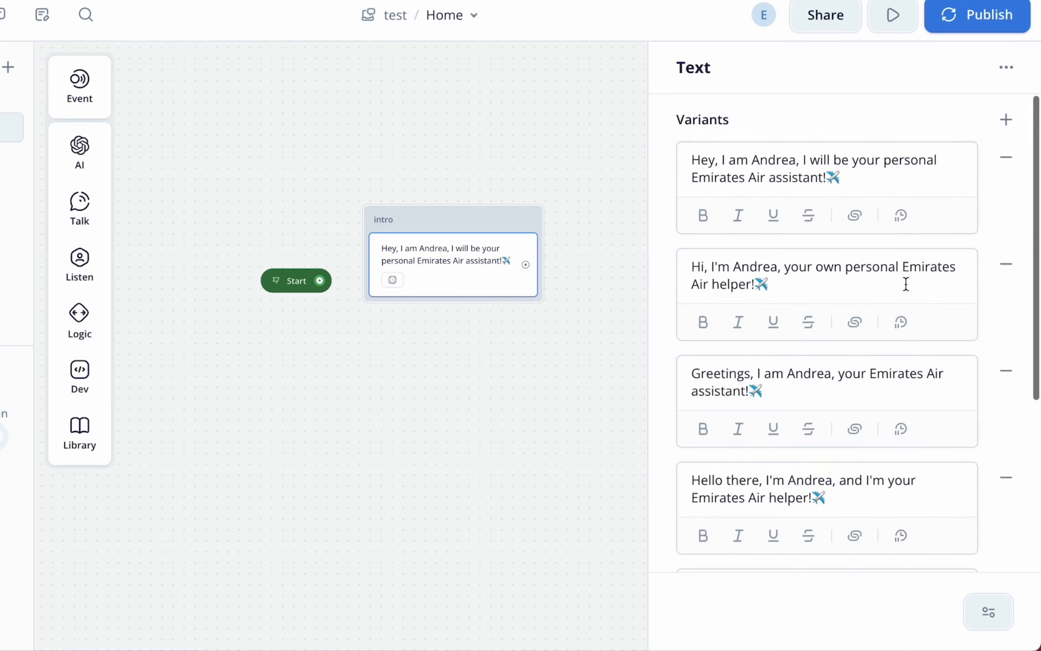
scroll(906, 284, "down", 5)
scroll(904, 289, "up", 5)
left_click(541, 490)
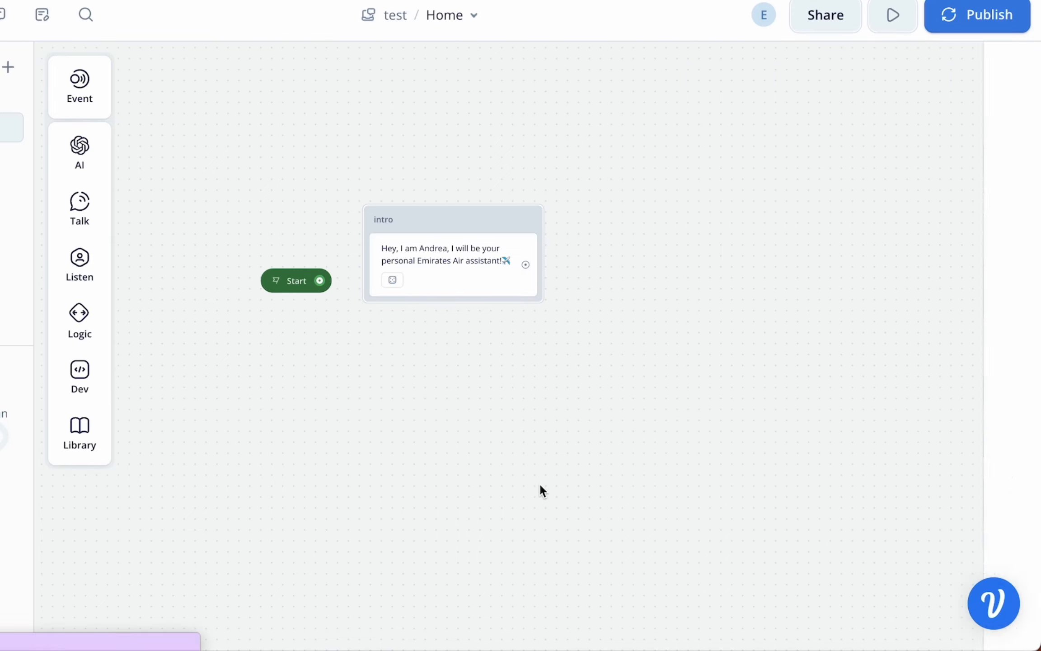
mouse_move(87, 213)
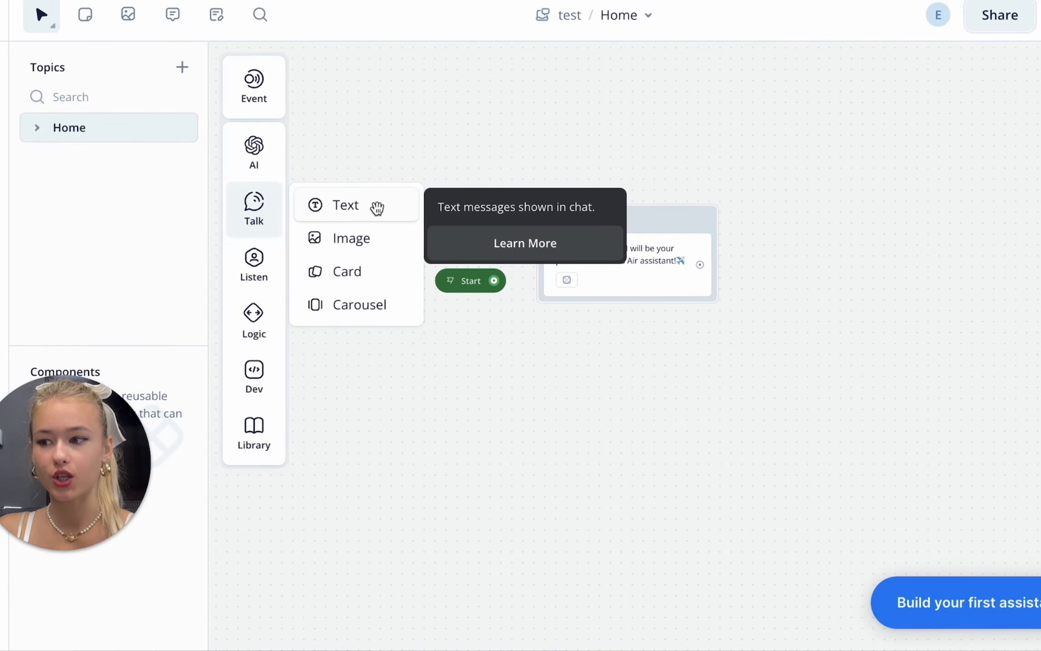
mouse_move(240, 274)
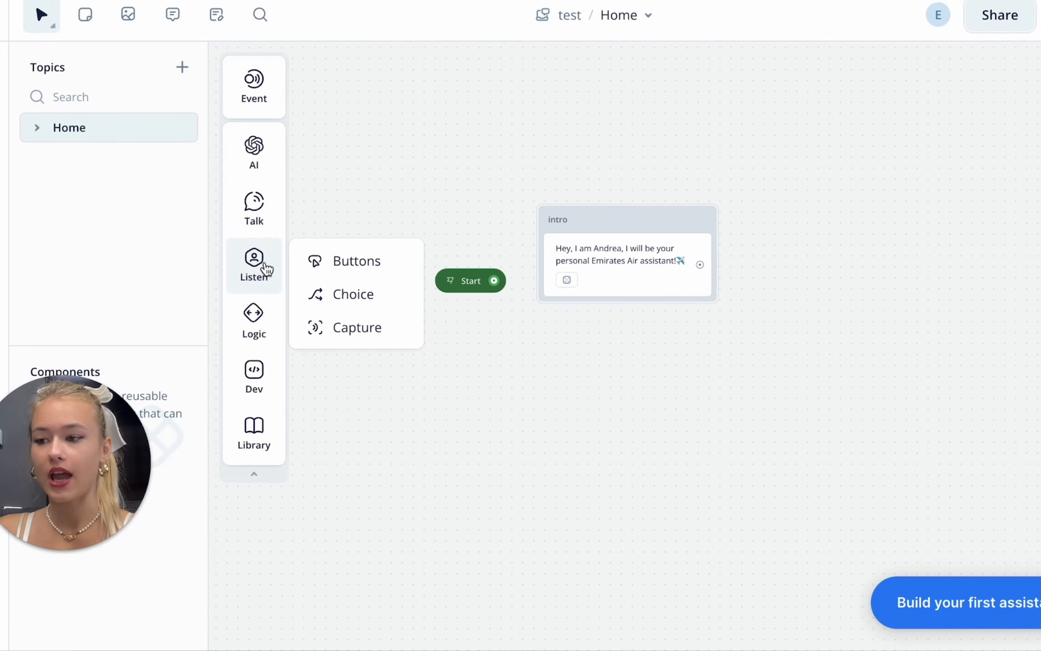
mouse_move(255, 225)
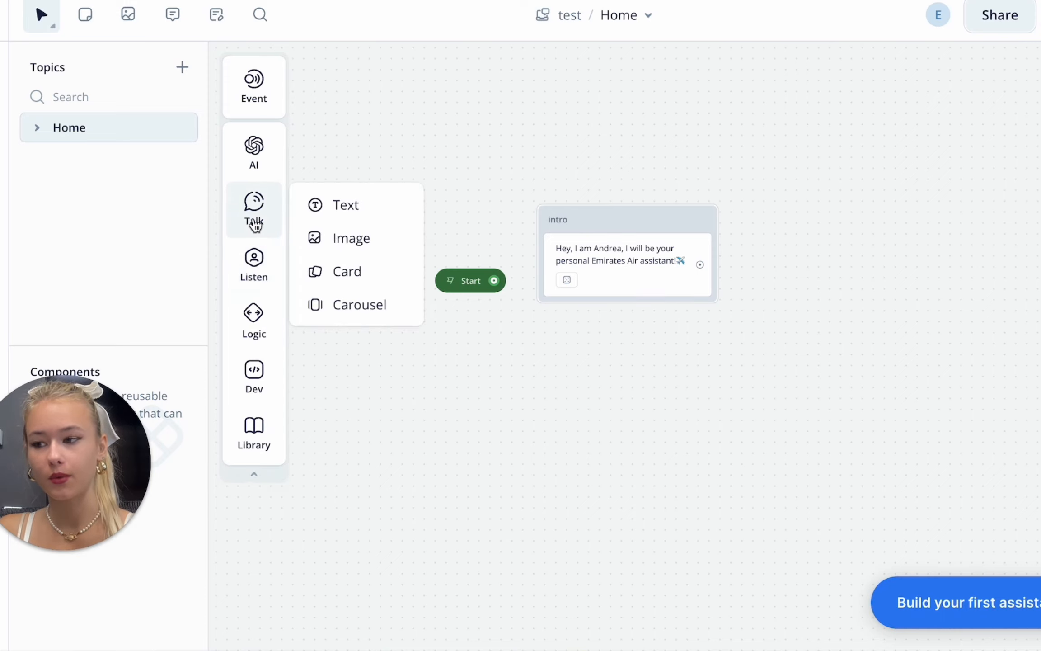
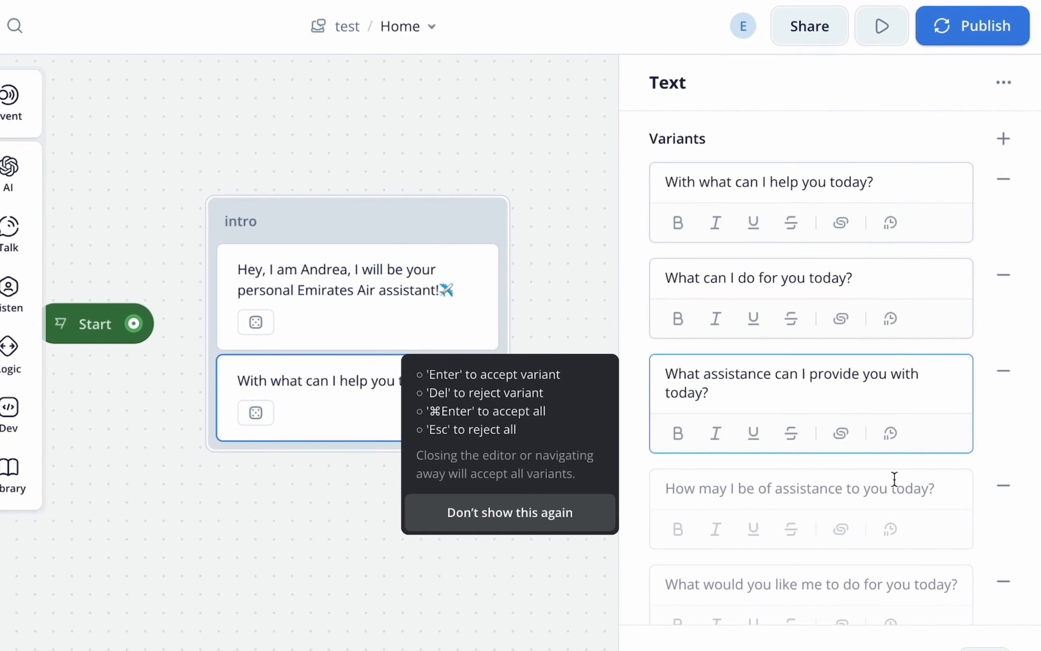
Step: Accept the remaining generated variants of the help question one by one and close the text editor
scroll(903, 478, "down", 2)
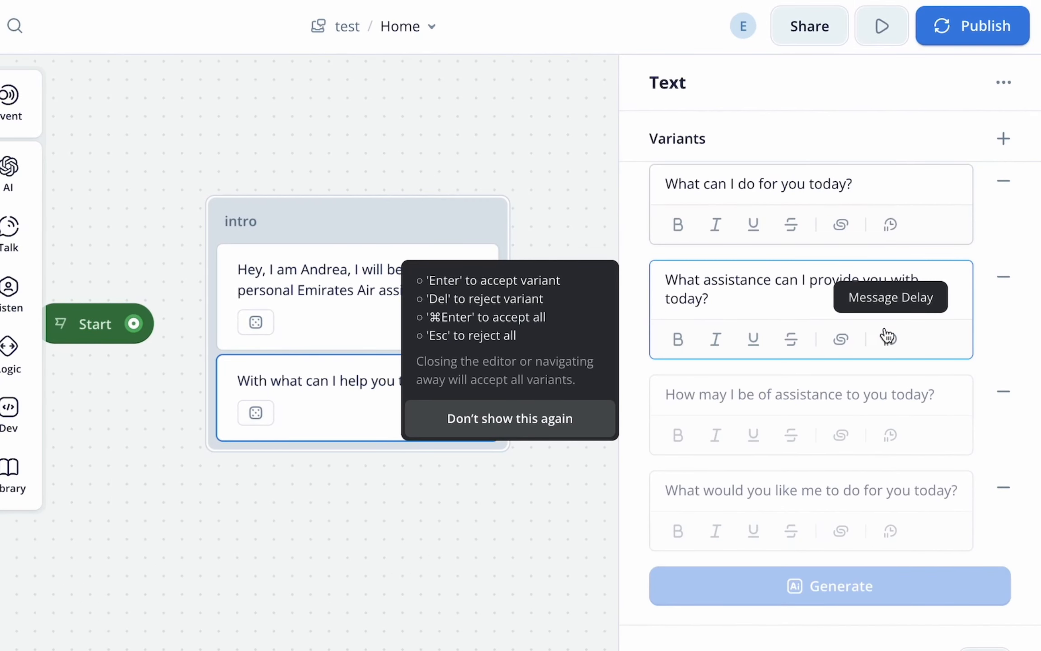
key("Return")
scroll(948, 355, "up", 2)
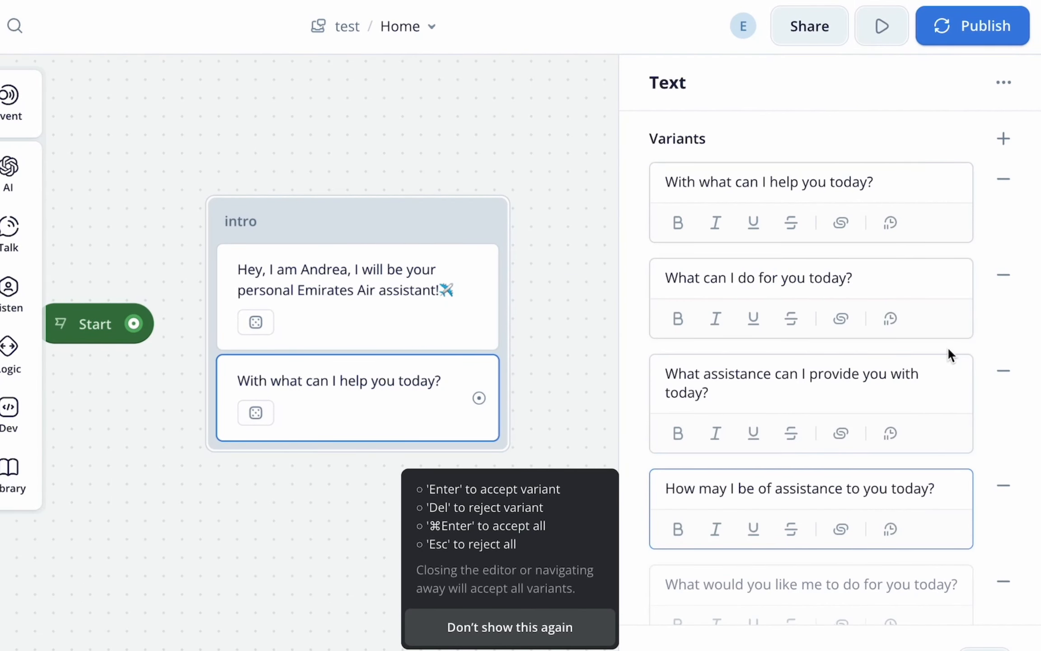
scroll(953, 395, "down", 2)
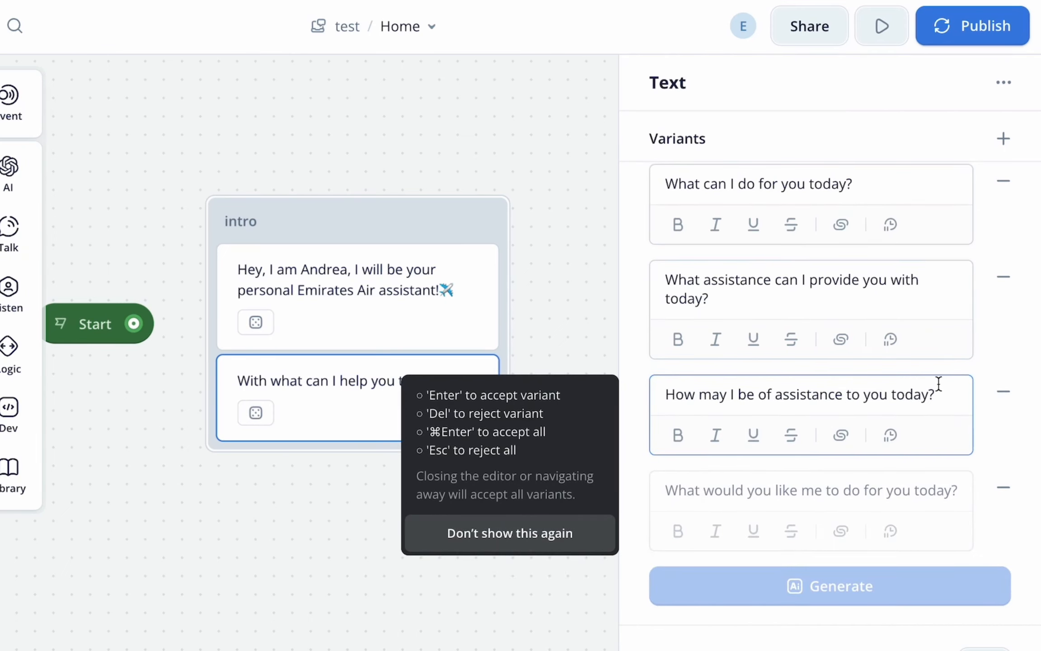
key("Return")
scroll(939, 384, "down", 2)
key("Return")
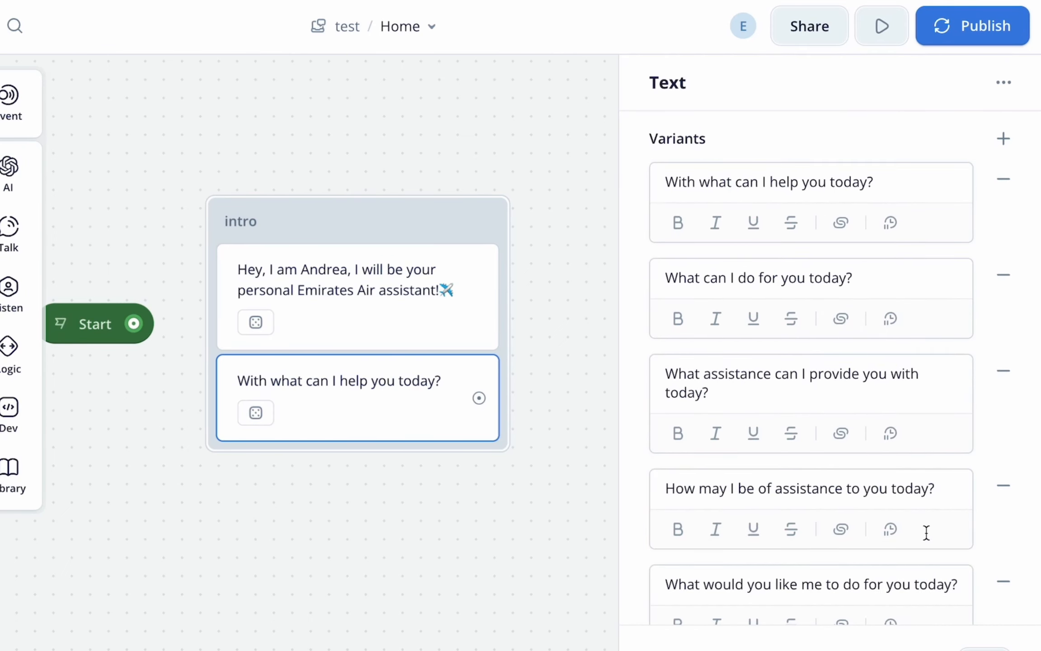
scroll(778, 458, "down", 2)
left_click(397, 495)
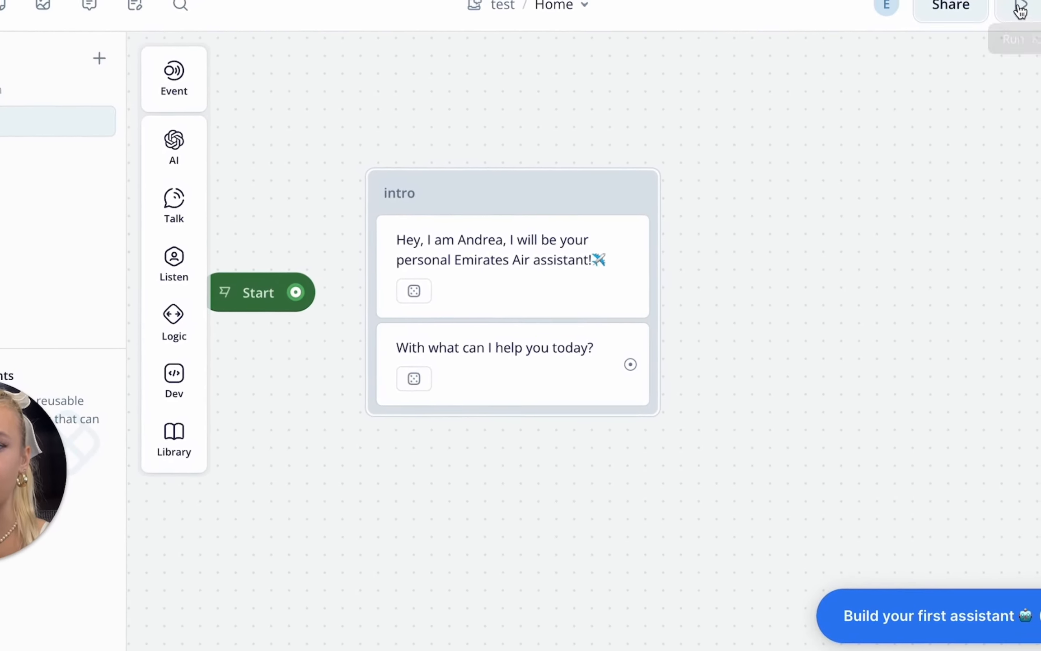
Step: Run a test of the assistant in the prototype view
scroll(619, 445, "left", 2)
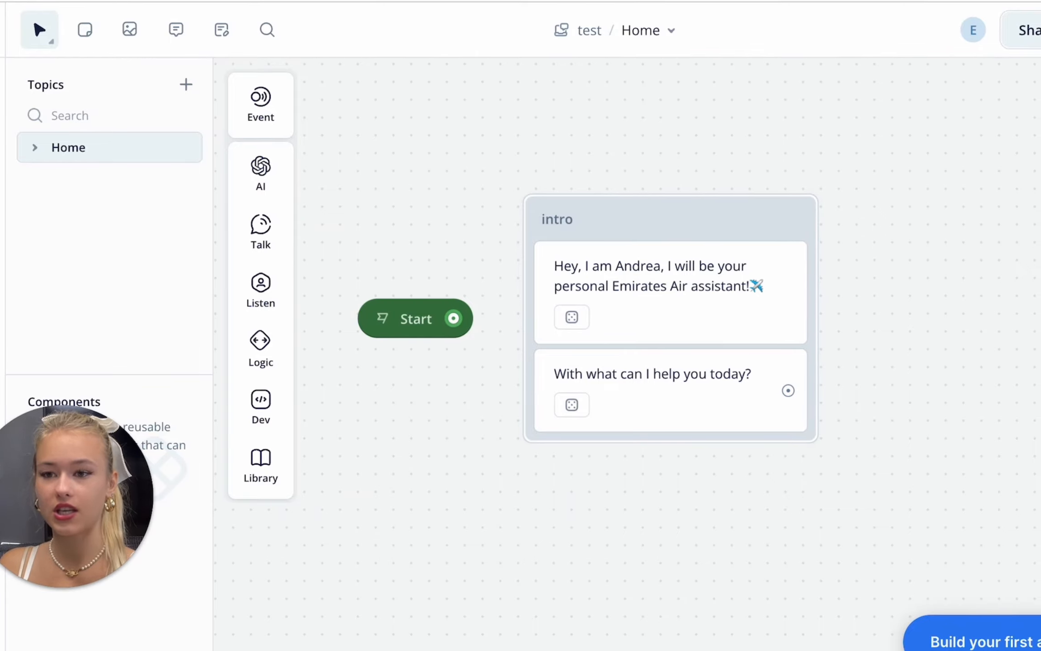
left_click(905, 41)
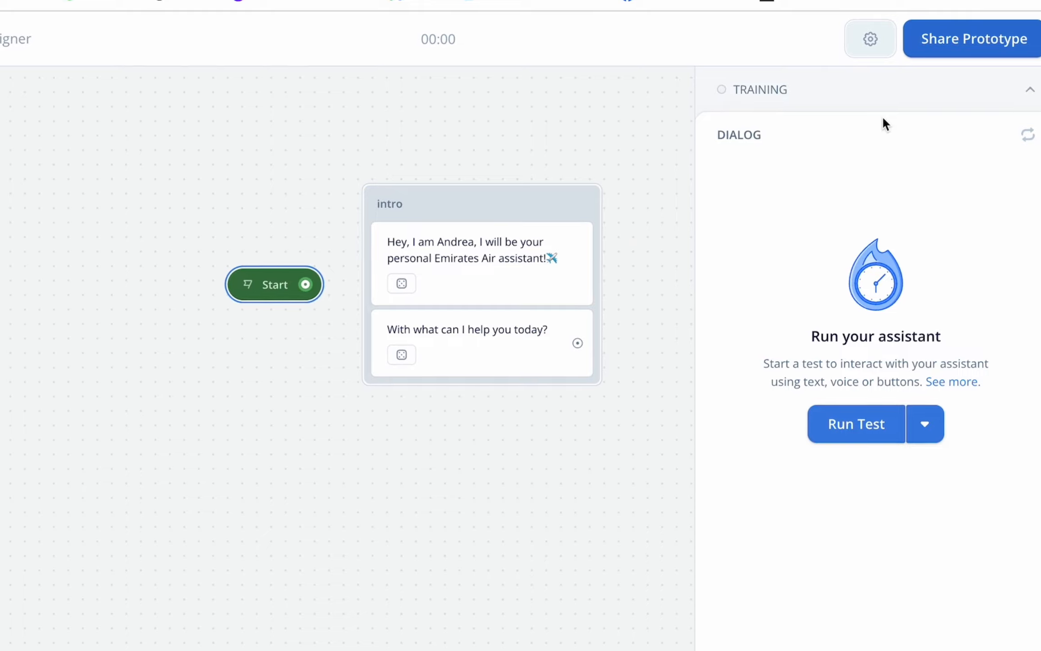
left_click(832, 414)
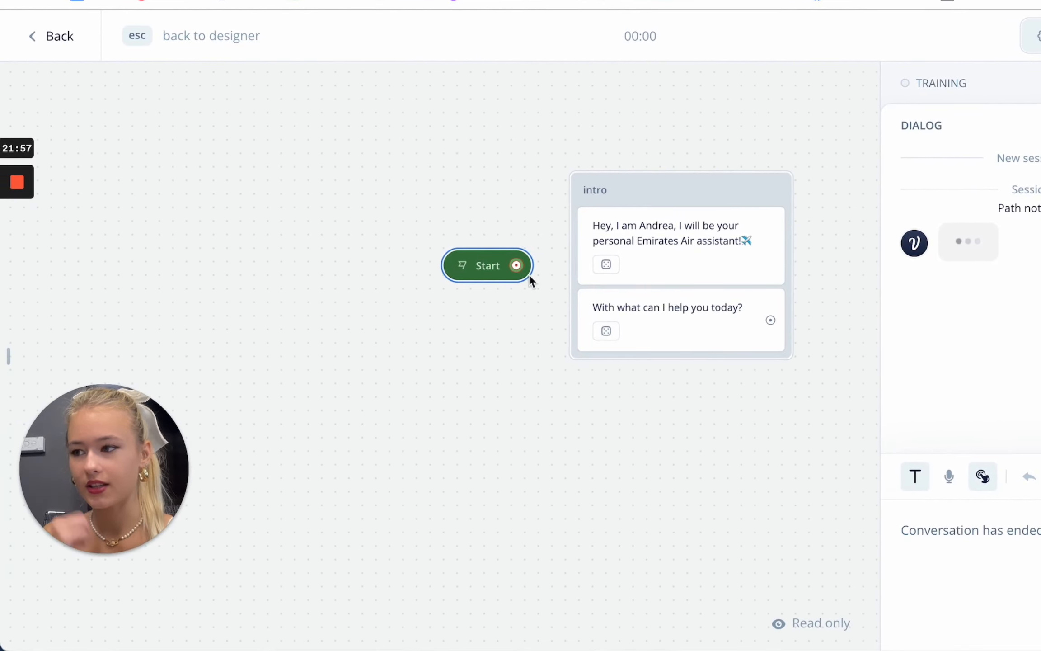
Step: Return to the designer and connect the Start block to the intro block
left_click(41, 45)
left_click_drag(454, 243, 516, 248)
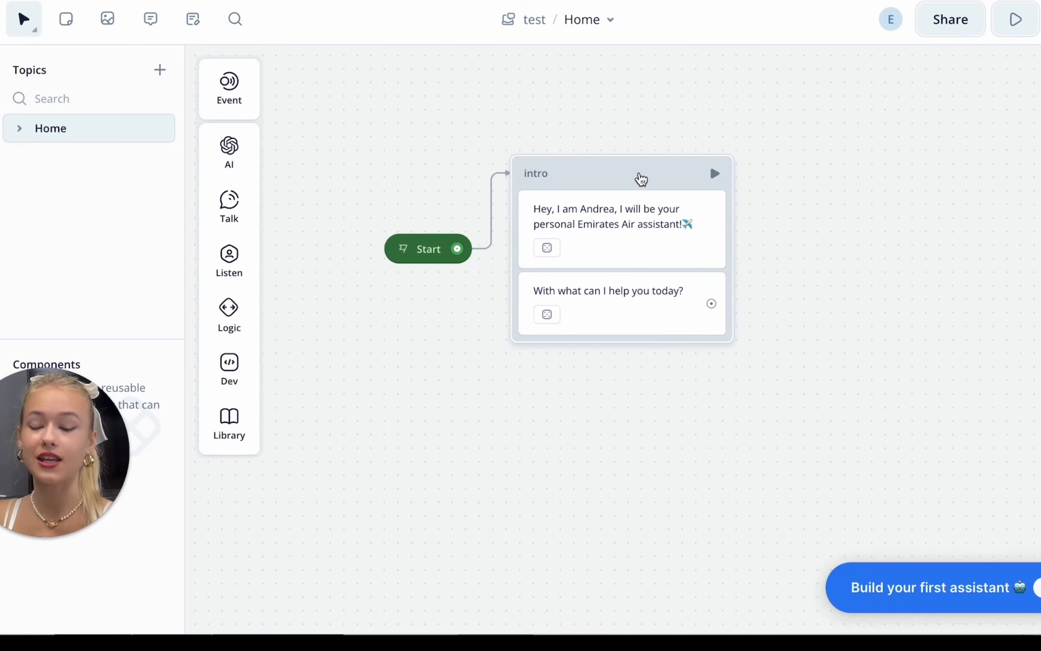
left_click_drag(711, 303, 836, 309)
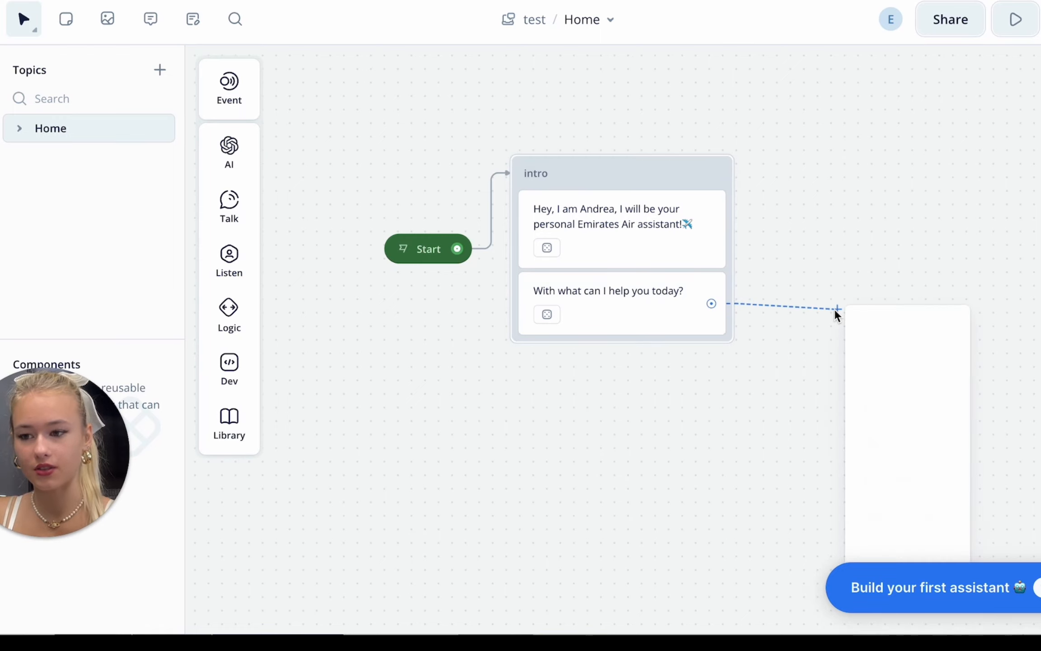
left_click(824, 405)
Step: Test the assistant with the intro block connected, and check the greeting's variants in the designer
left_click(994, 29)
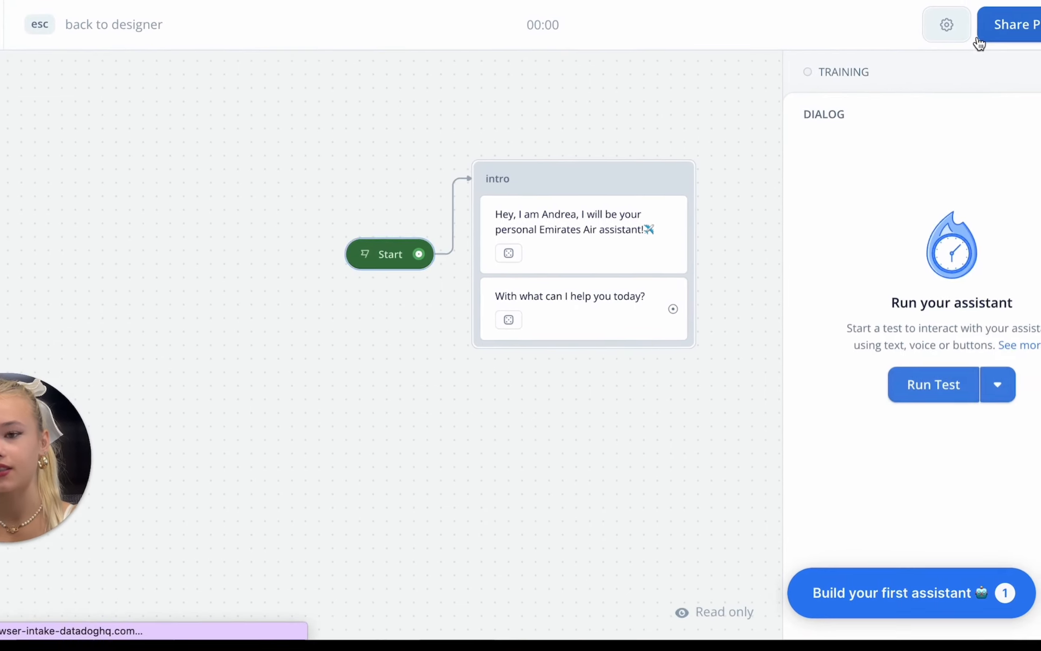
left_click(888, 389)
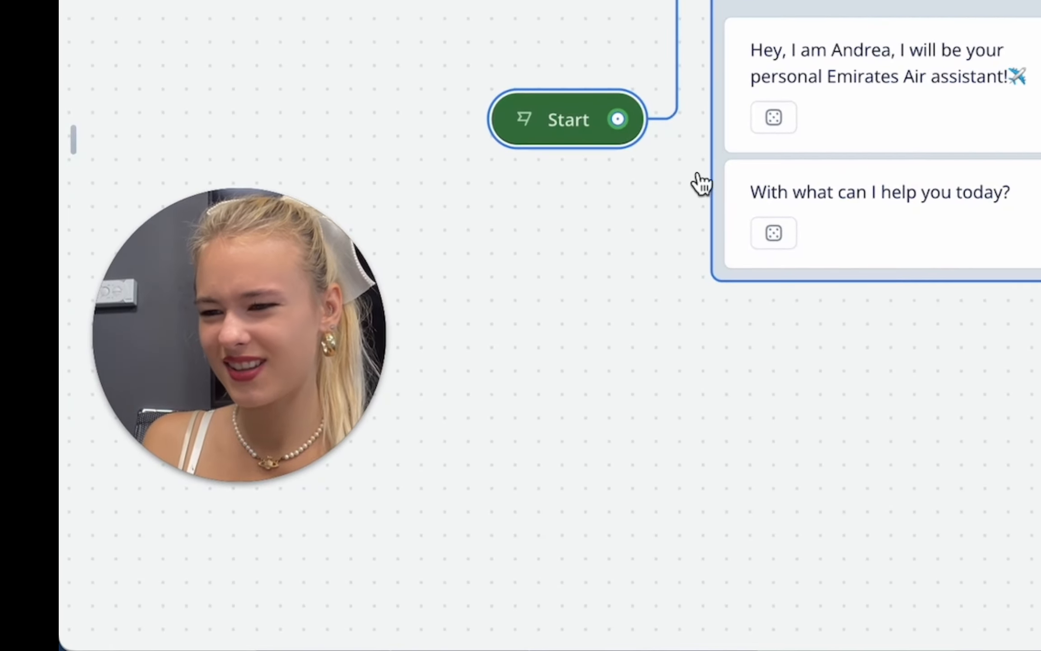
left_click(932, 66)
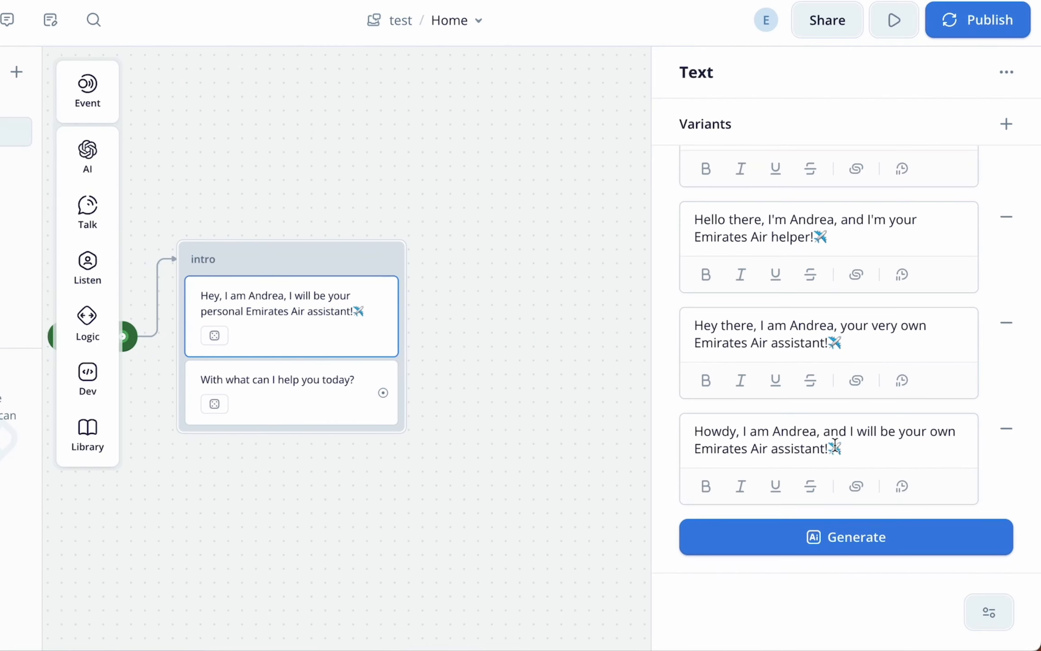
left_click(582, 223)
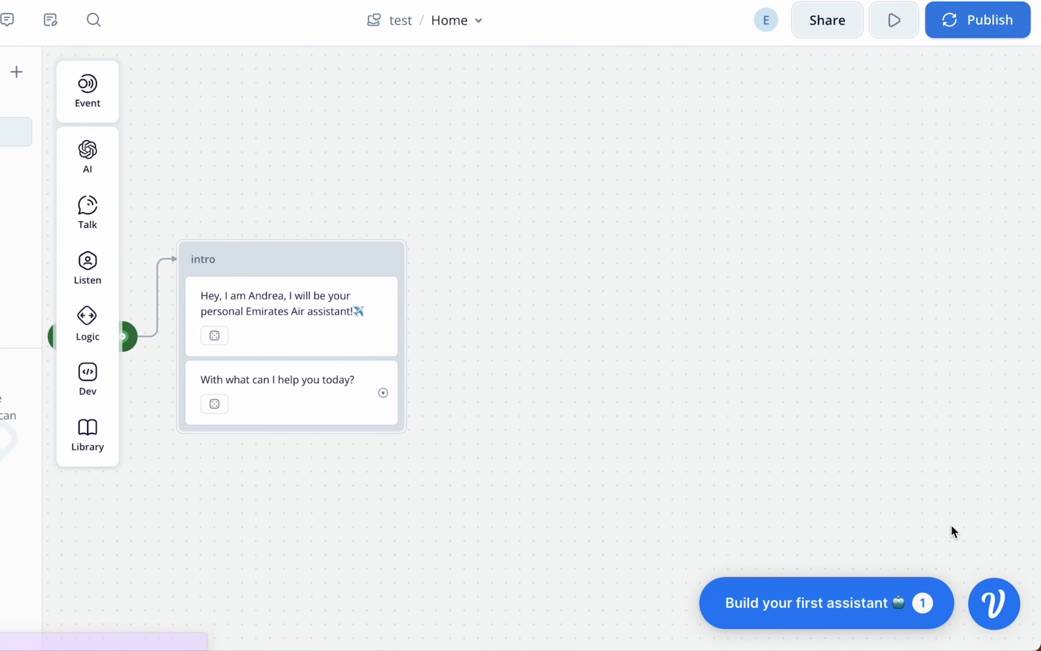
Step: Rerun the assistant test to compare which message variants it uses, and return to the designer
left_click(893, 28)
left_click(871, 379)
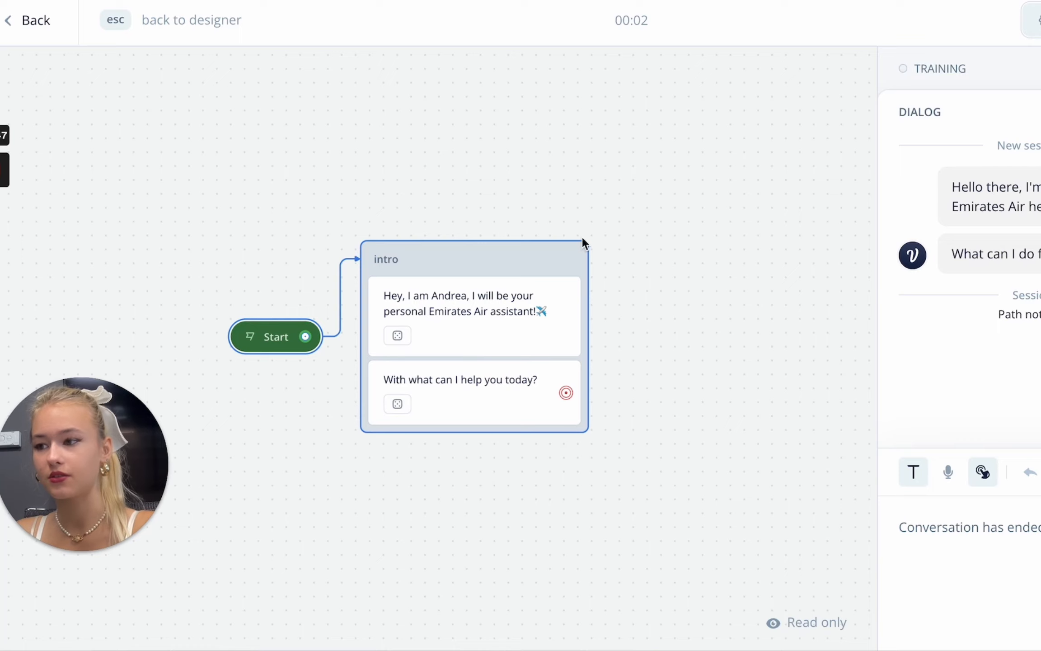
left_click(21, 43)
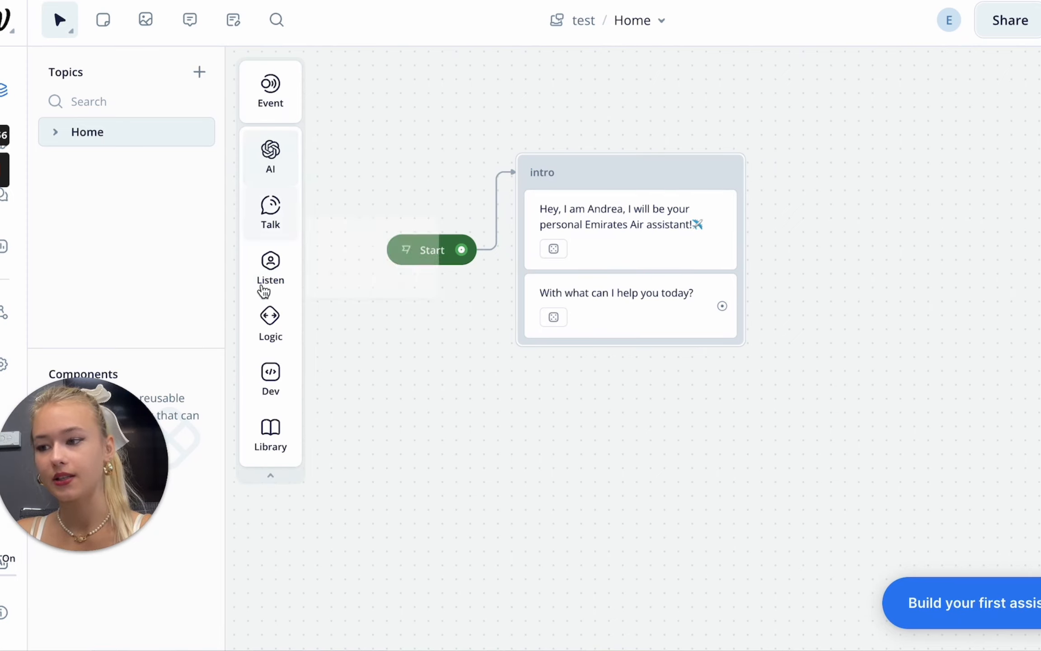
Step: Add a Buttons step below the help question in the intro block
mouse_move(264, 269)
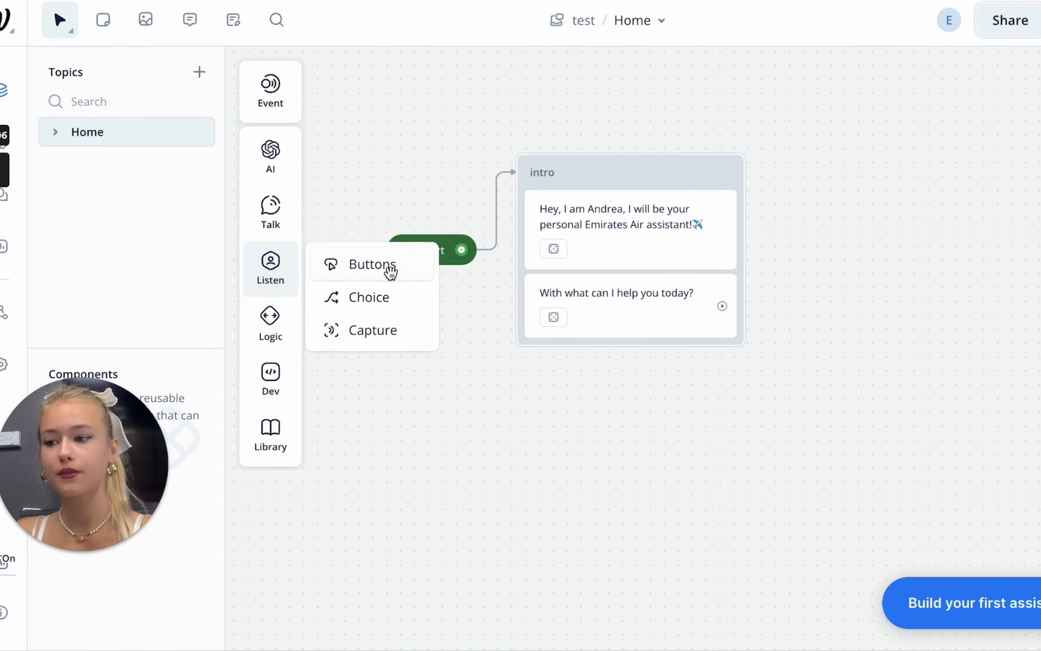
mouse_move(321, 271)
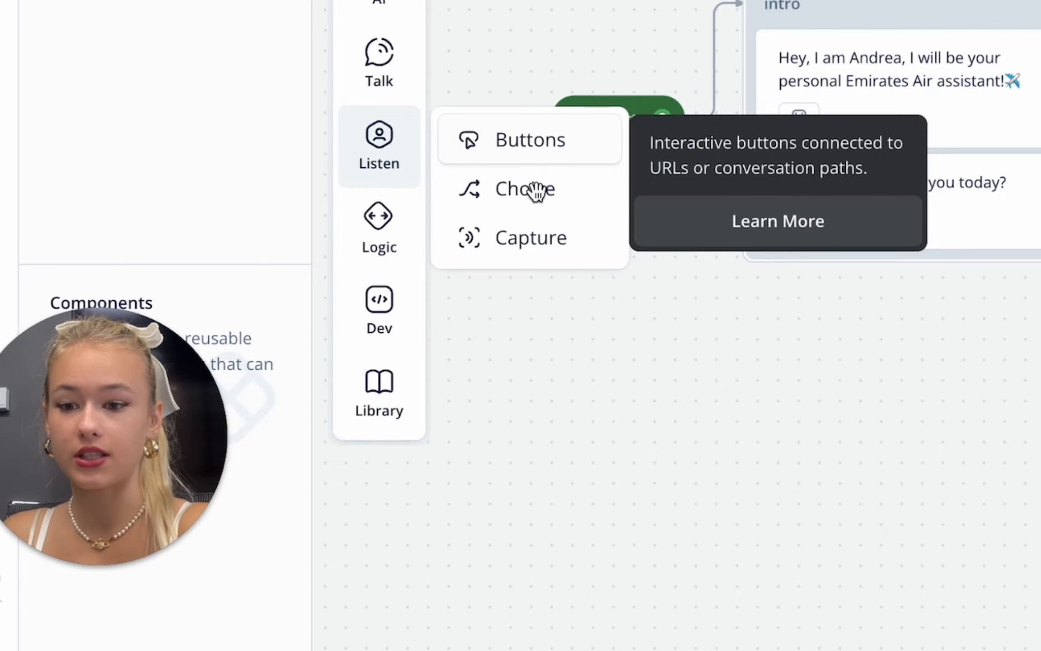
scroll(897, 176, "down", 2)
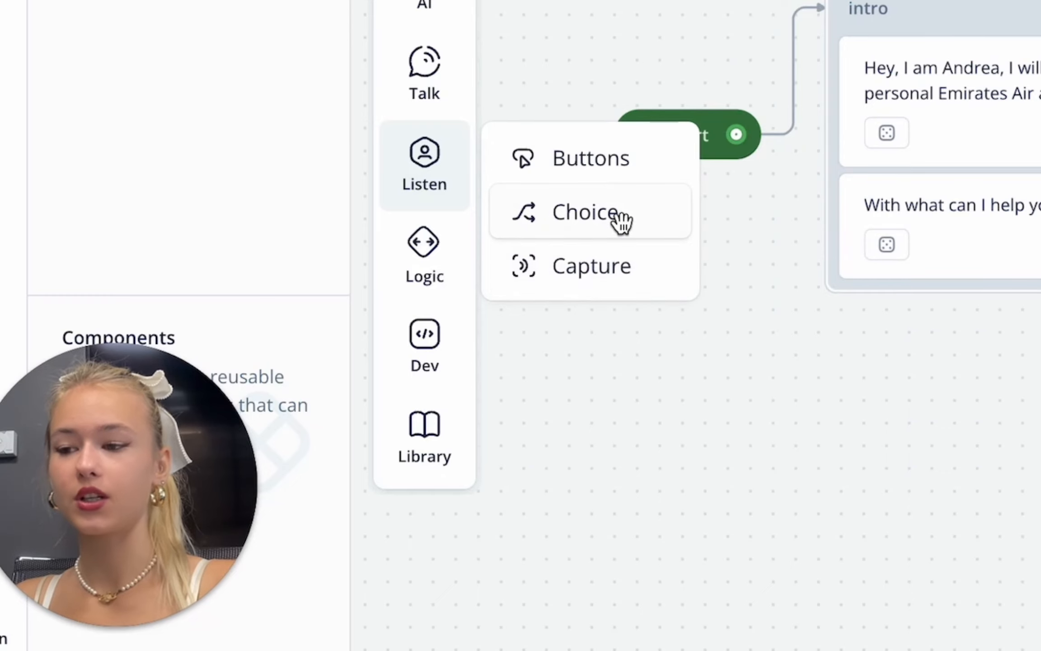
mouse_move(622, 220)
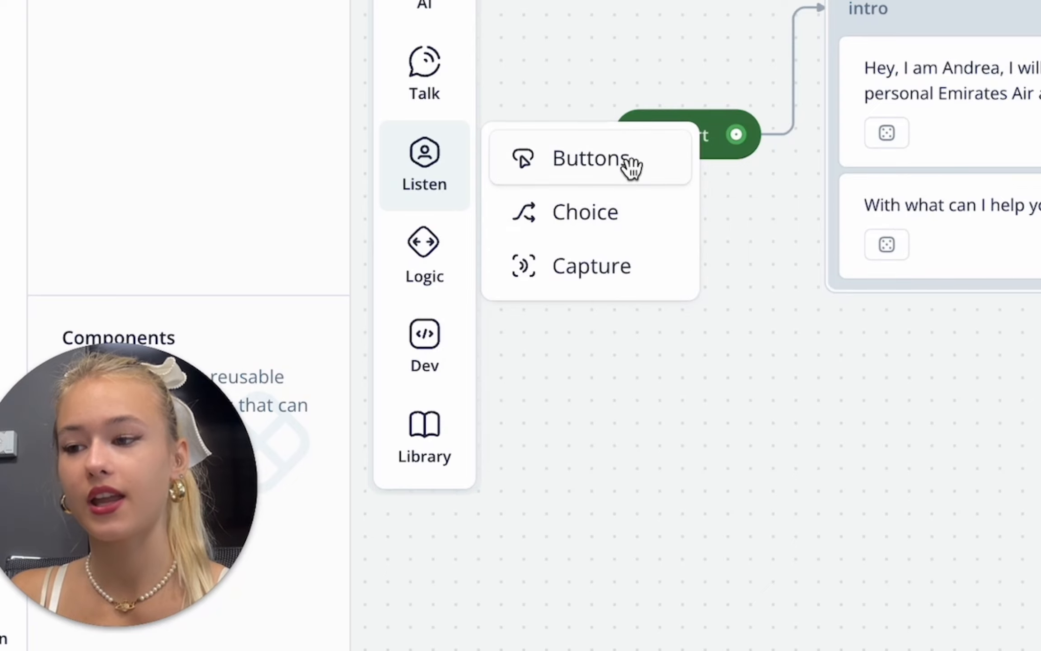
mouse_move(632, 167)
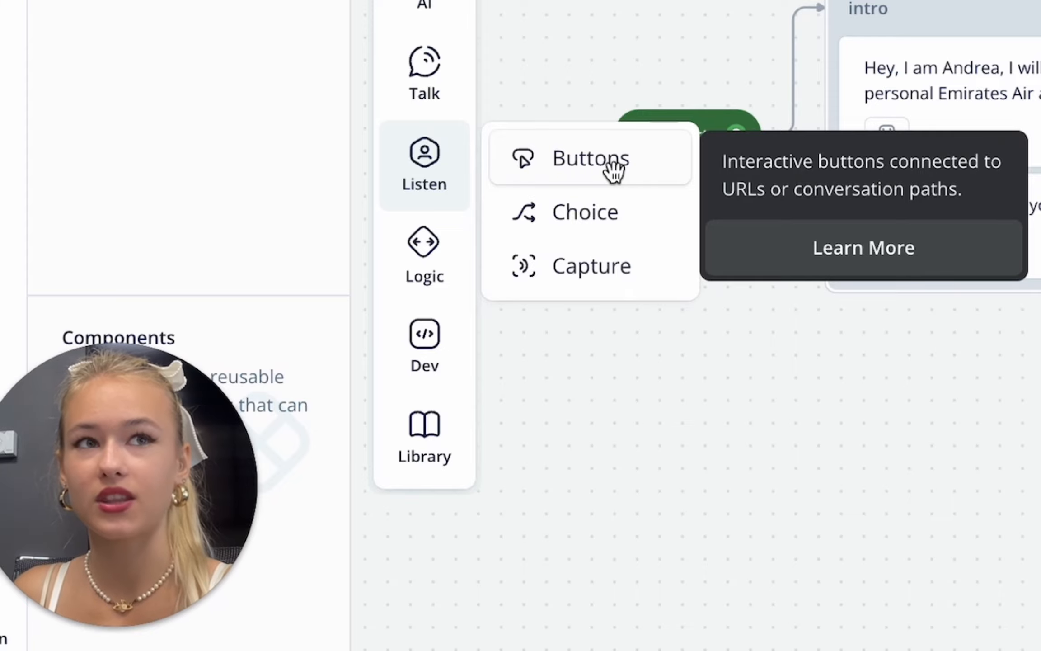
left_click(614, 170)
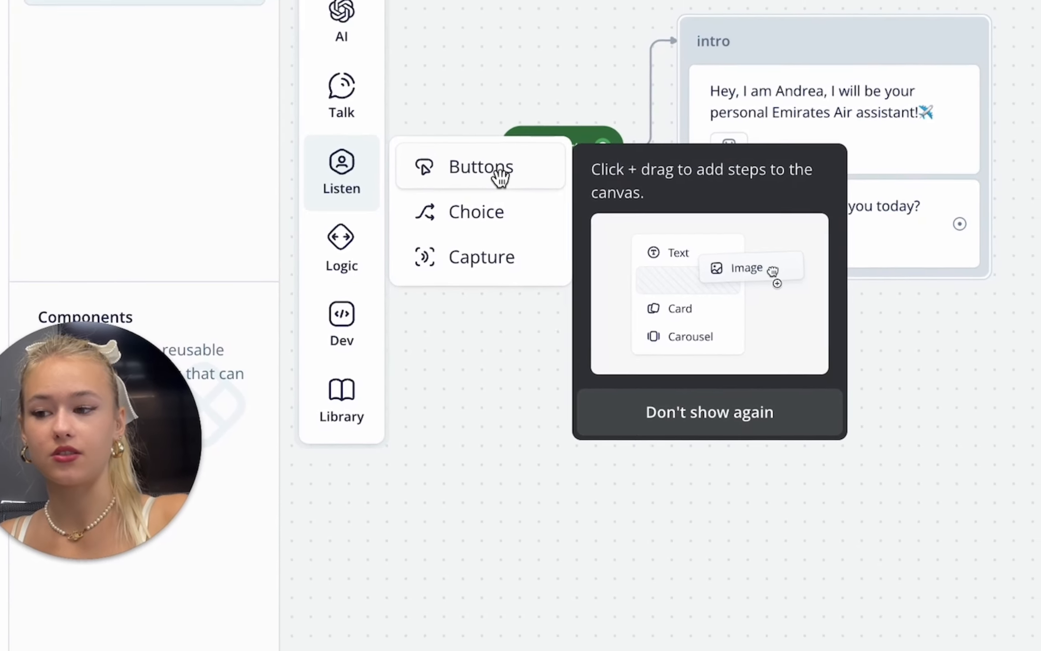
left_click_drag(501, 177, 722, 258)
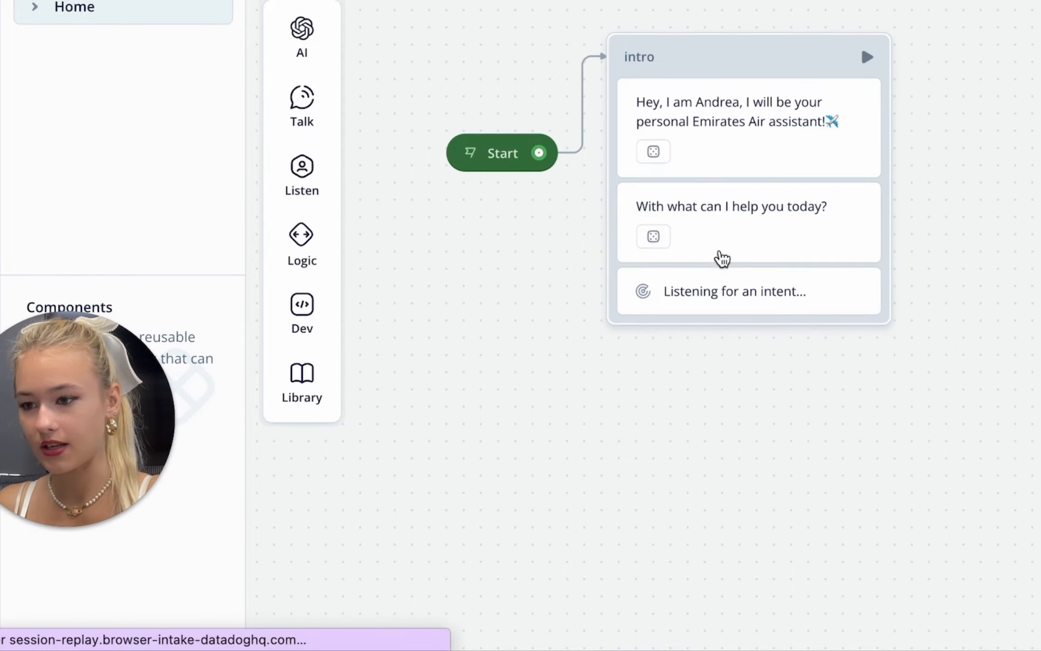
Step: Label the first button of the intro block's Buttons step "Check my reservation"
left_click(771, 301)
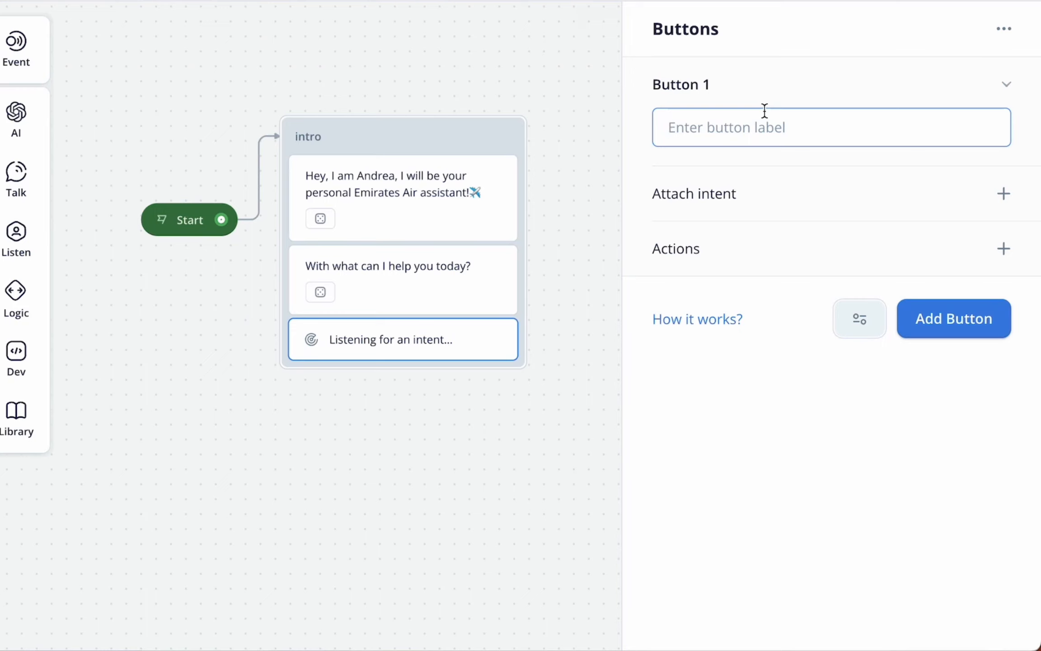
type("Check ")
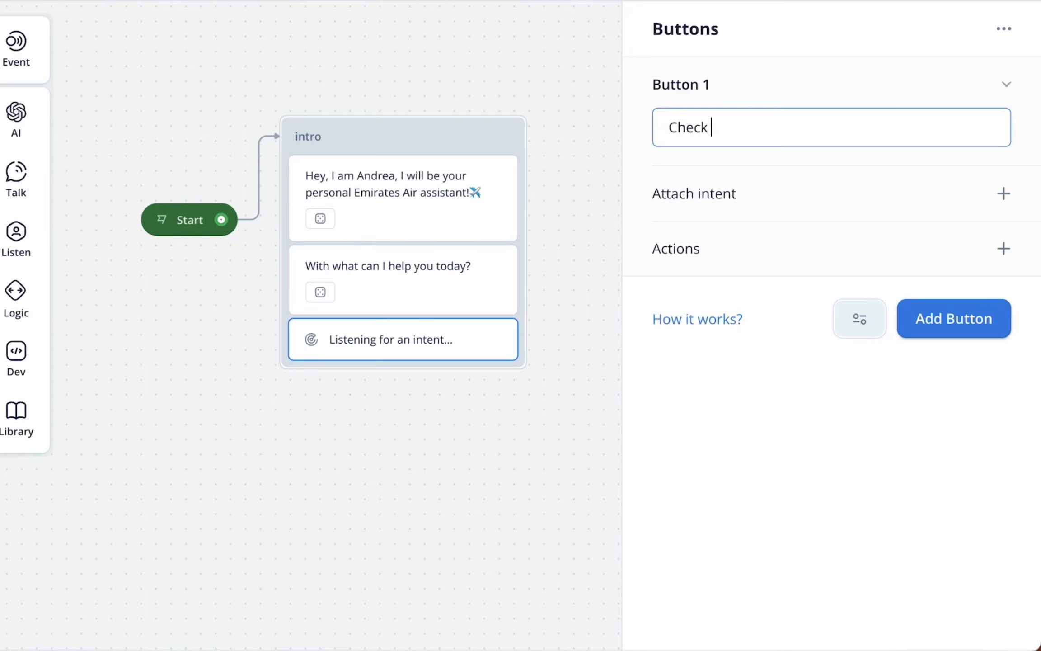
type("my reservation")
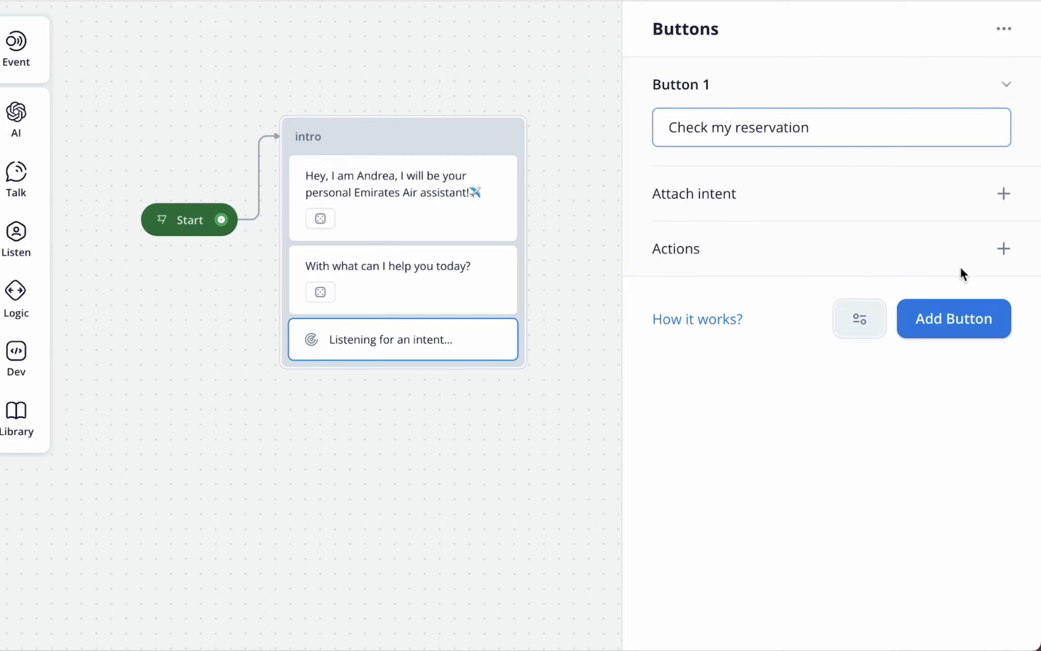
Step: Add a second button and begin its label with "I need assistan"
left_click(978, 317)
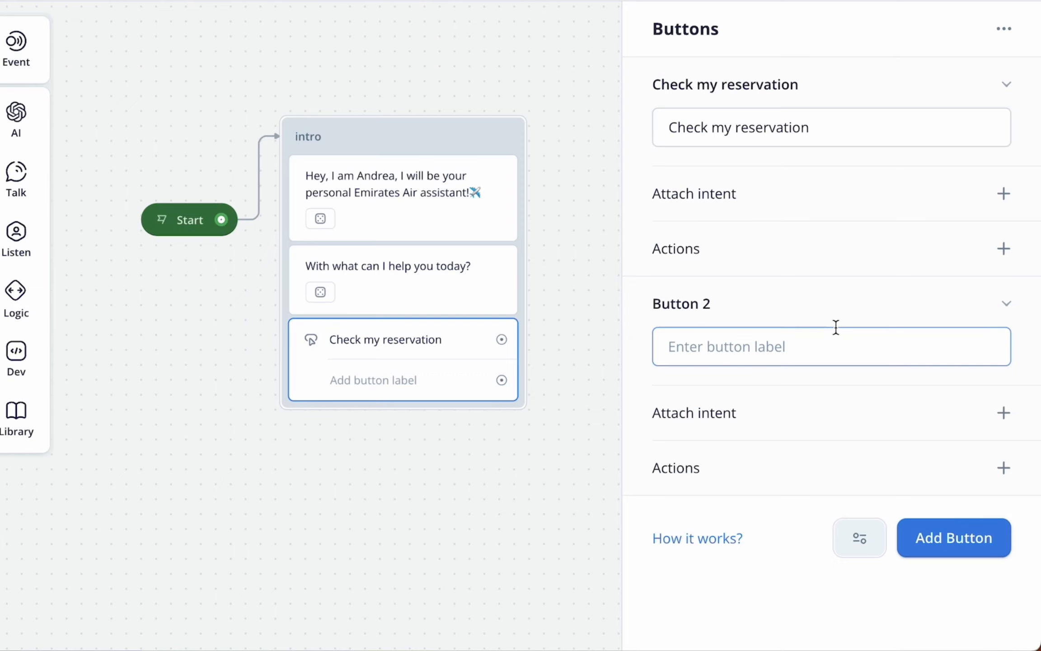
type("I need")
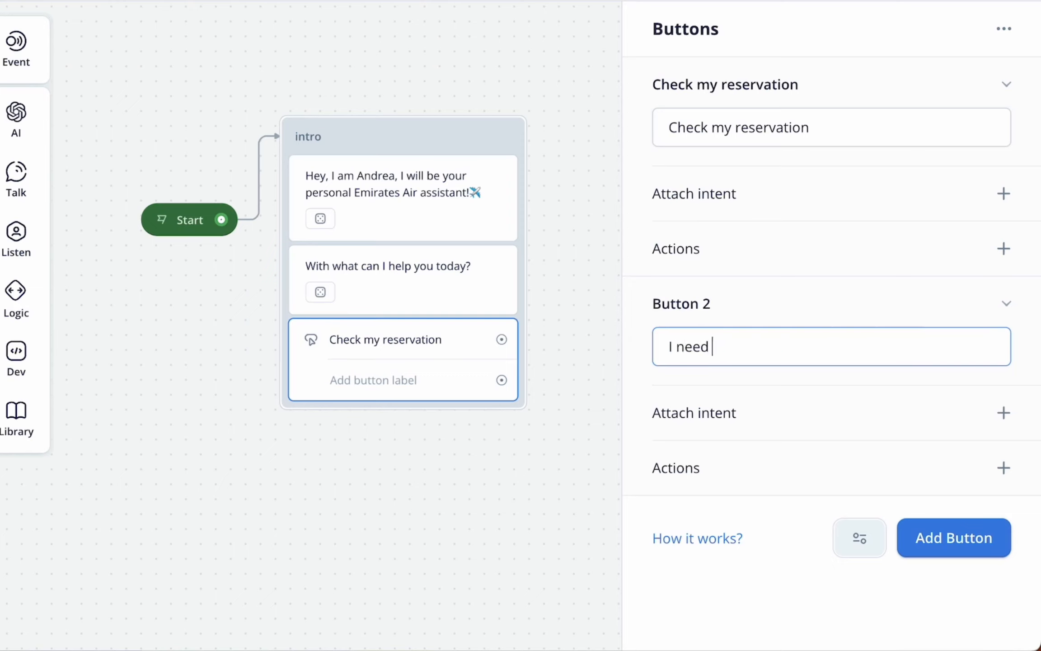
type(" assistan")
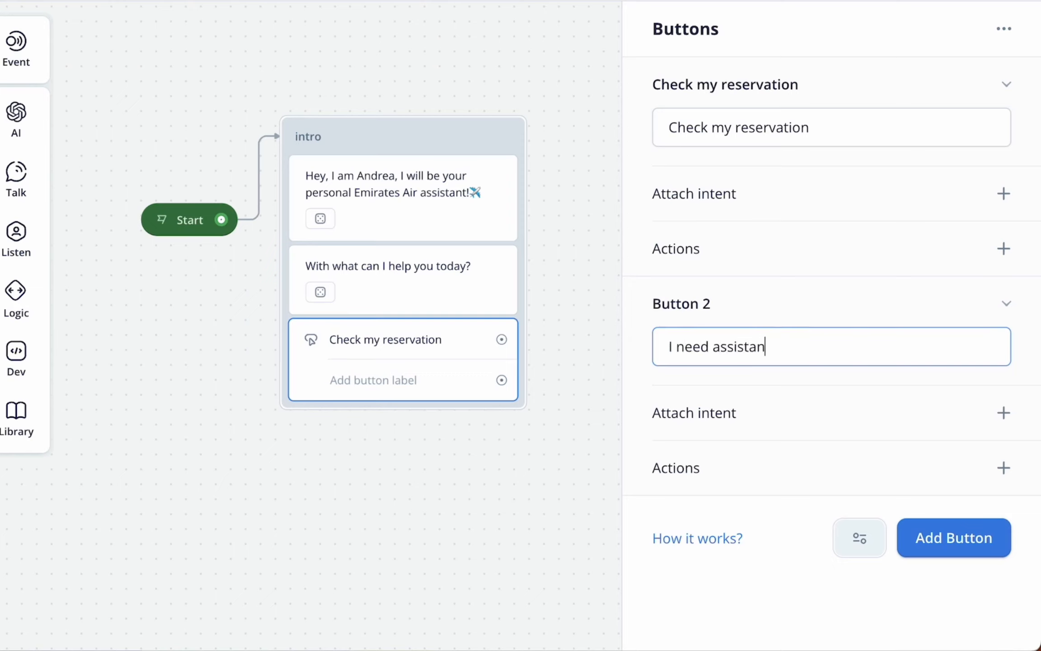